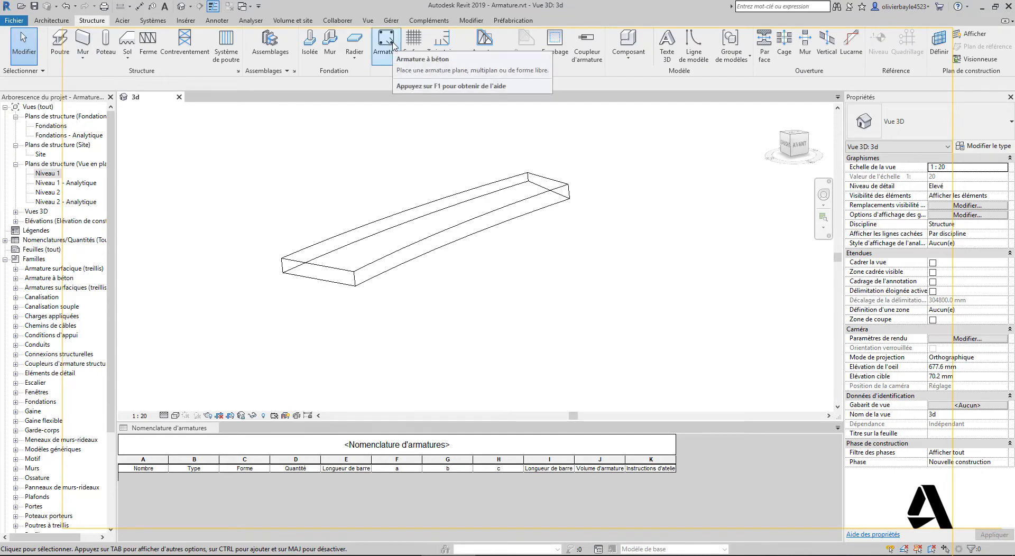
click(393, 47)
click(530, 311)
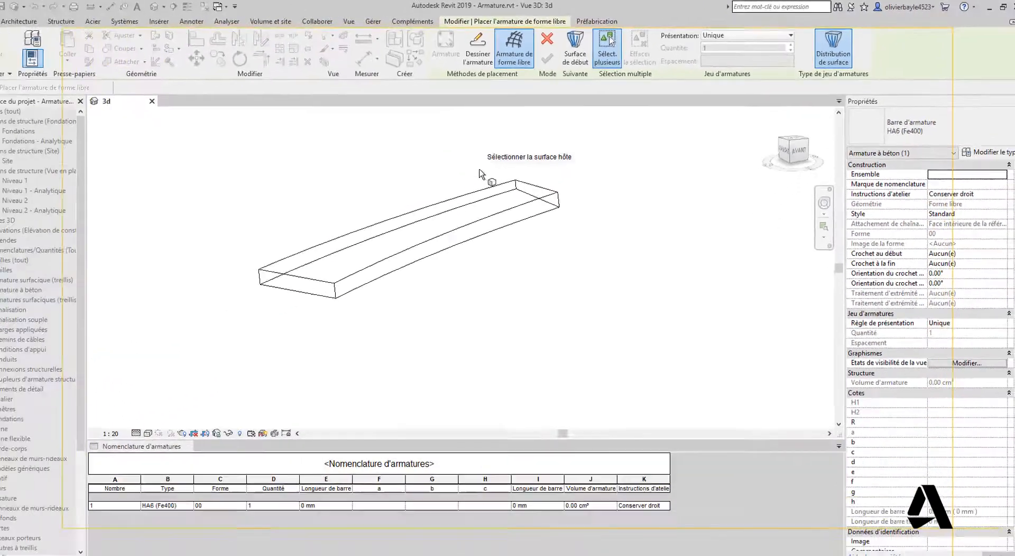
key(Escape)
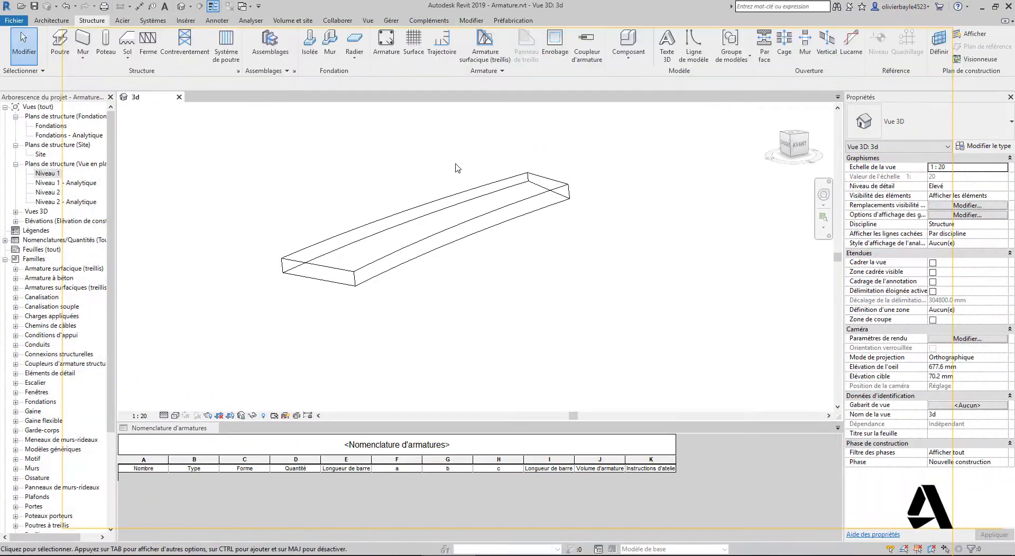
Open the curved slab's generic model family for editing
shift+middle_drag(456, 167, 558, 298)
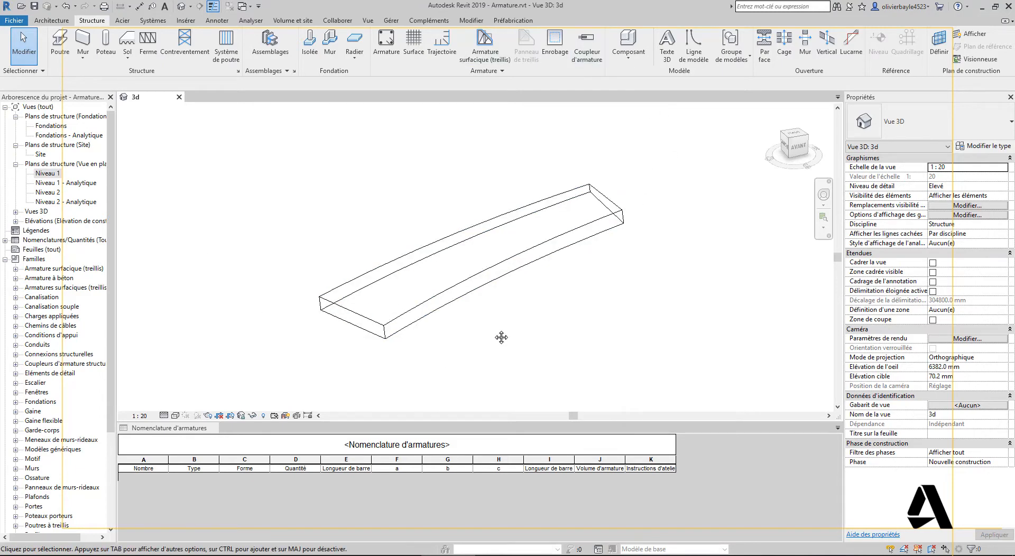
shift+middle_drag(501, 337, 485, 250)
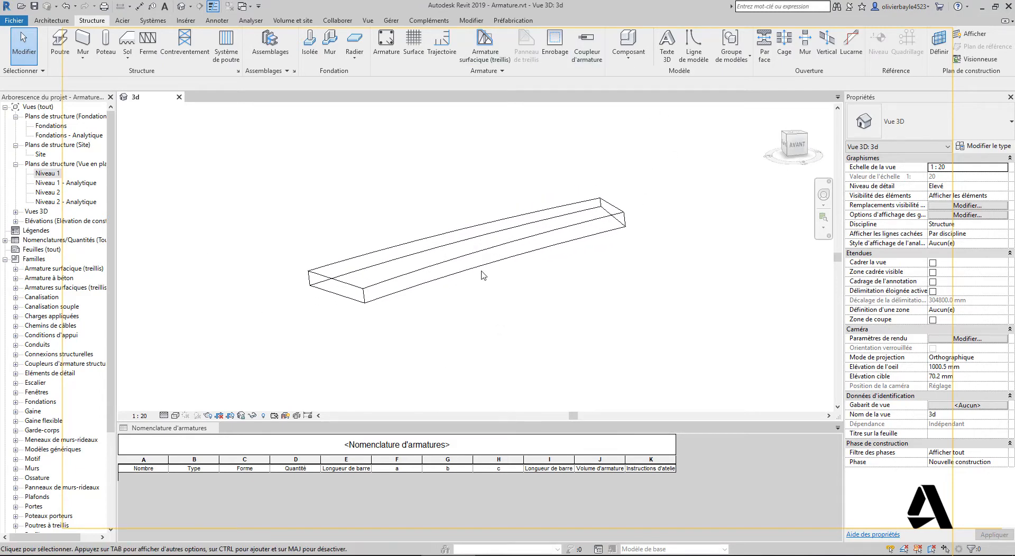
click(485, 249)
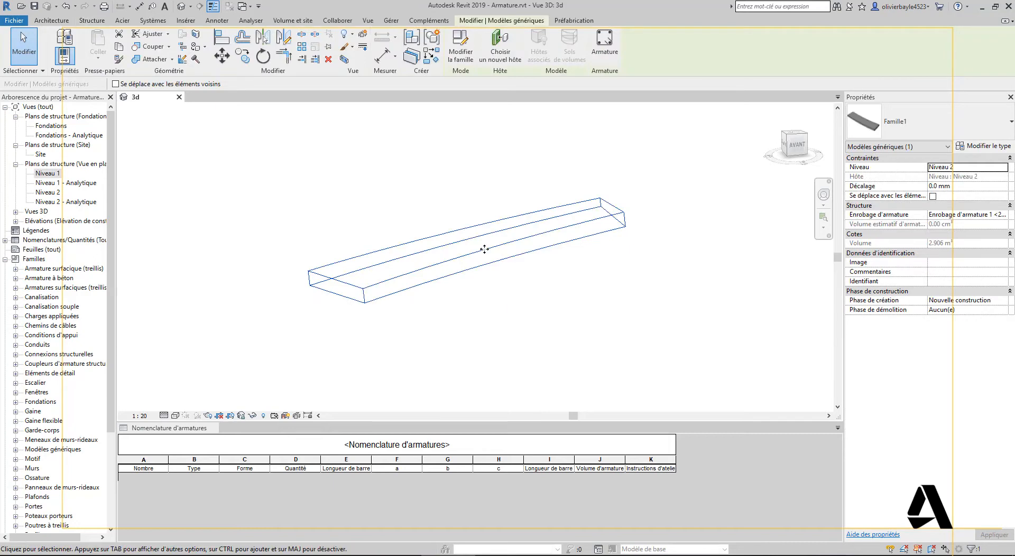
click(461, 47)
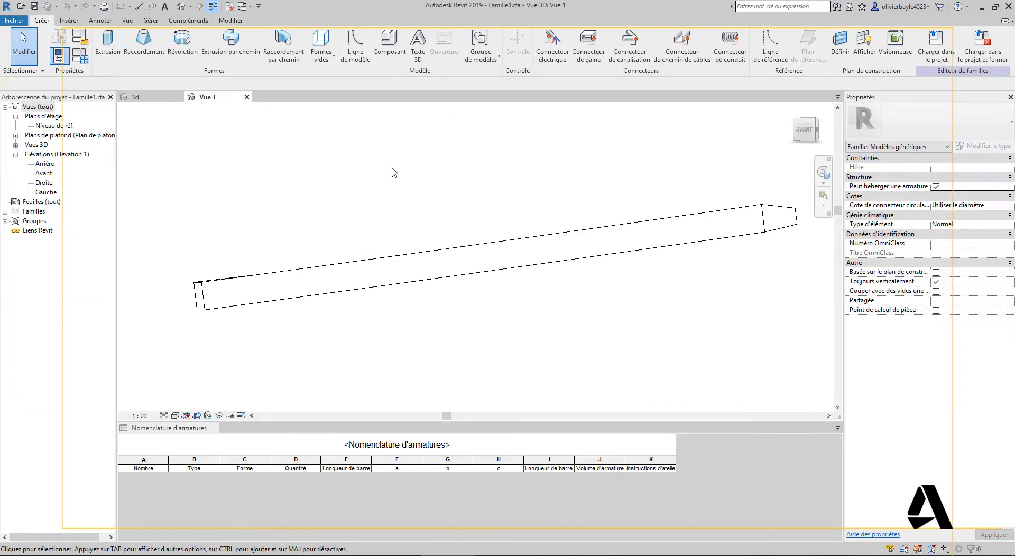
Open the slab's swept blend in its edit mode within the family
shift+middle_drag(409, 189, 379, 276)
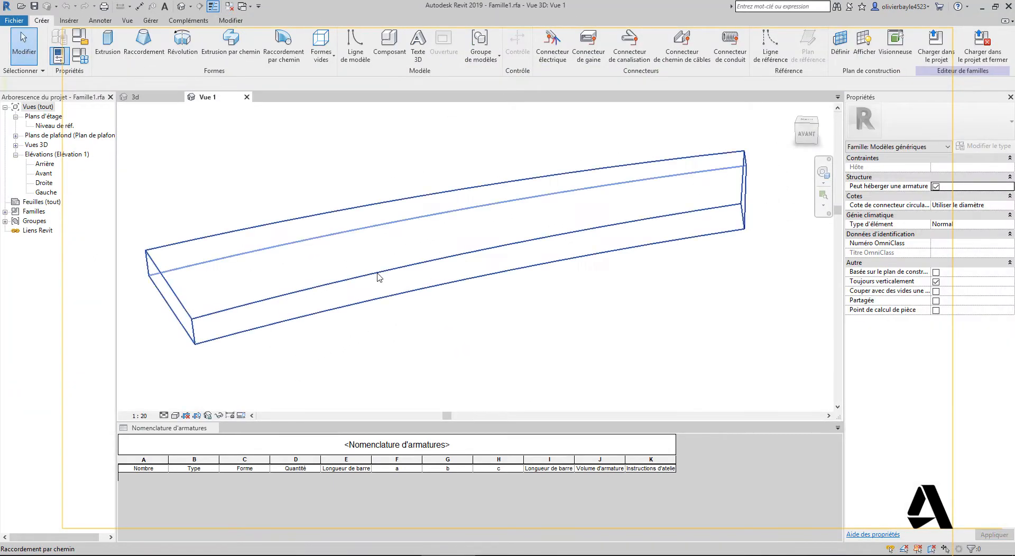
click(351, 209)
click(335, 158)
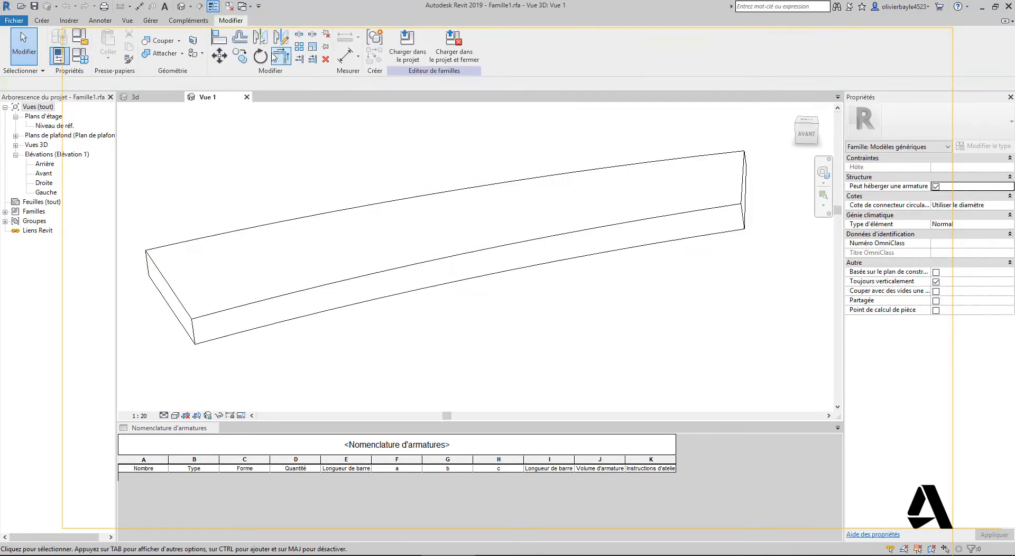
click(45, 20)
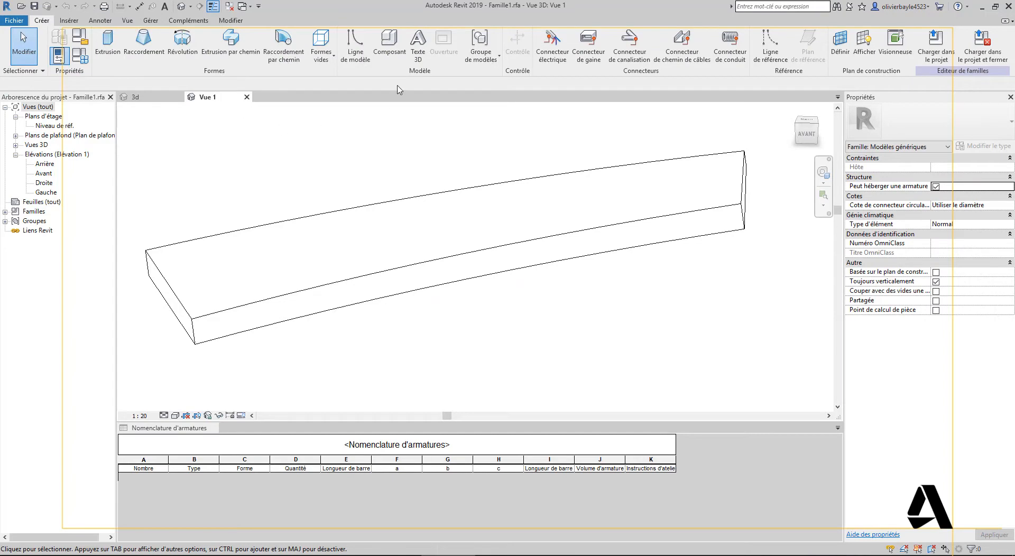
click(394, 209)
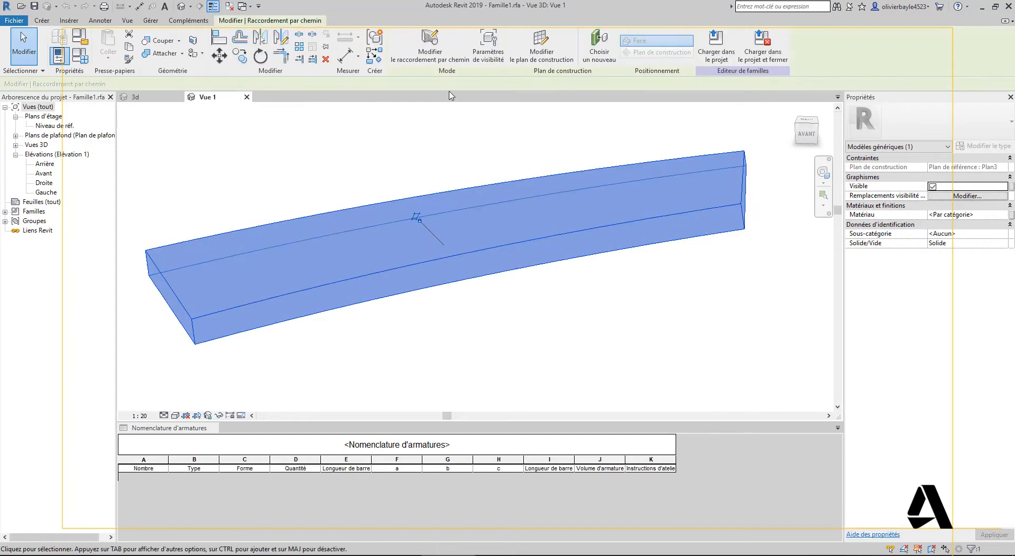
click(430, 47)
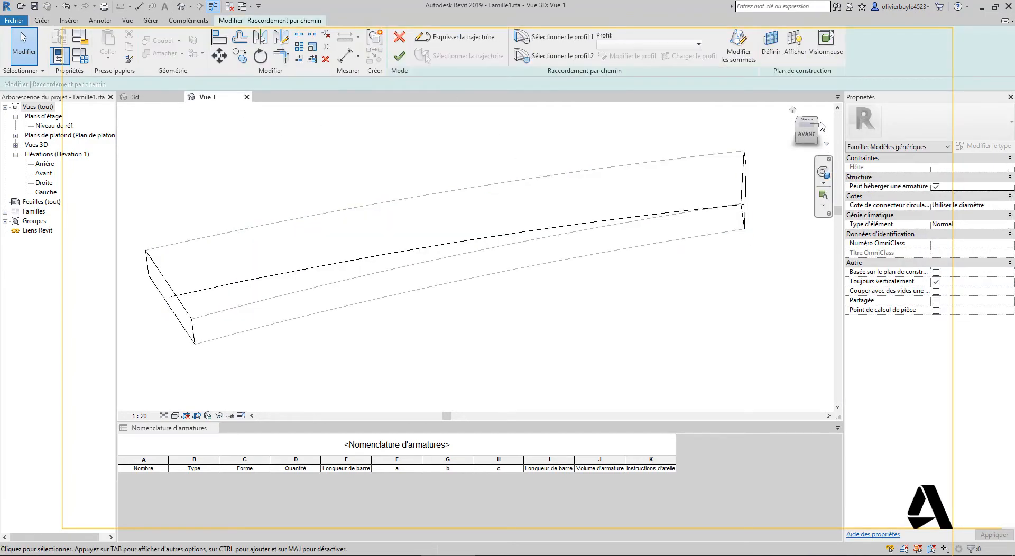
Examine the swept blend's path and end profiles from above and in the Droite elevation
click(807, 118)
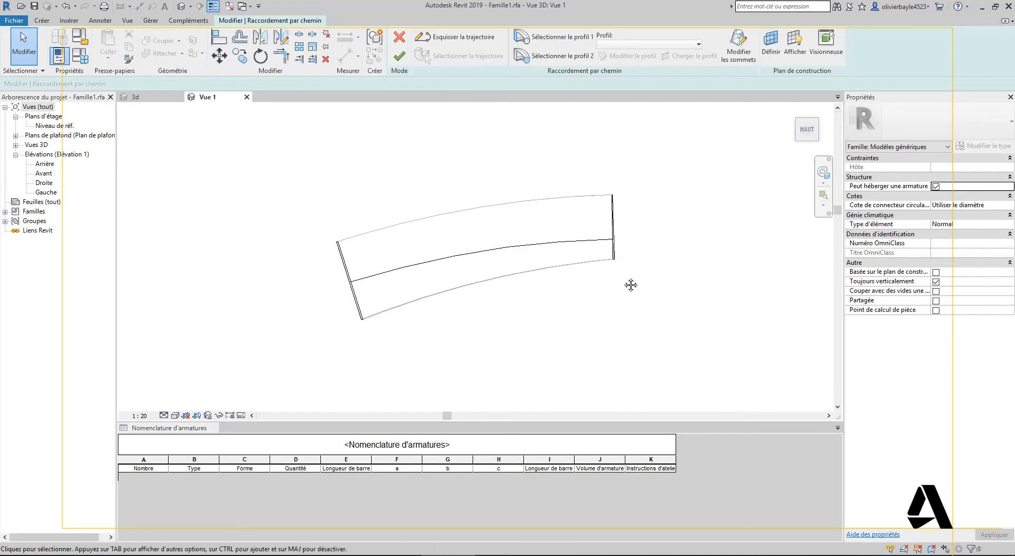
middle_drag(630, 285, 597, 308)
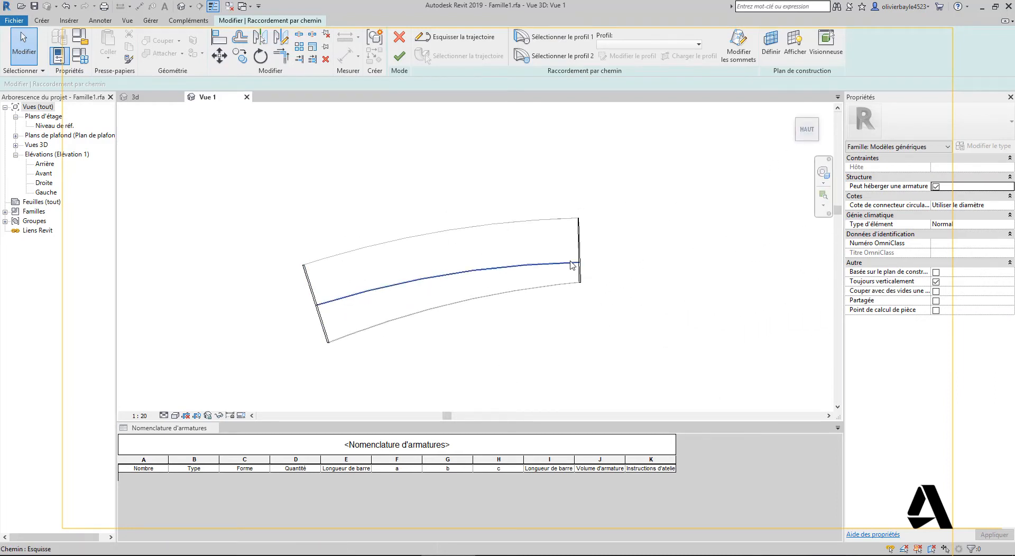
shift+middle_drag(531, 335, 172, 168)
double_click(45, 183)
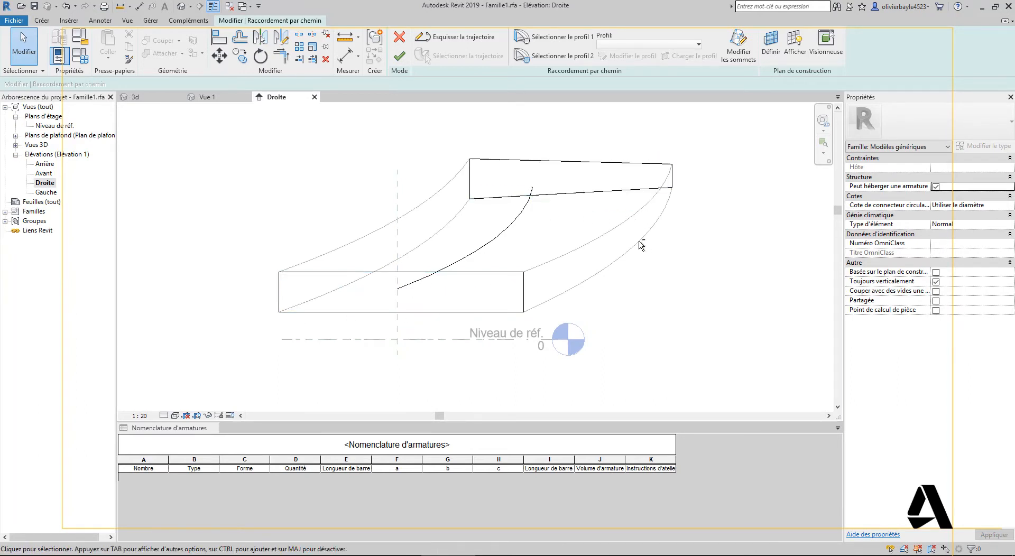
middle_drag(681, 260, 624, 281)
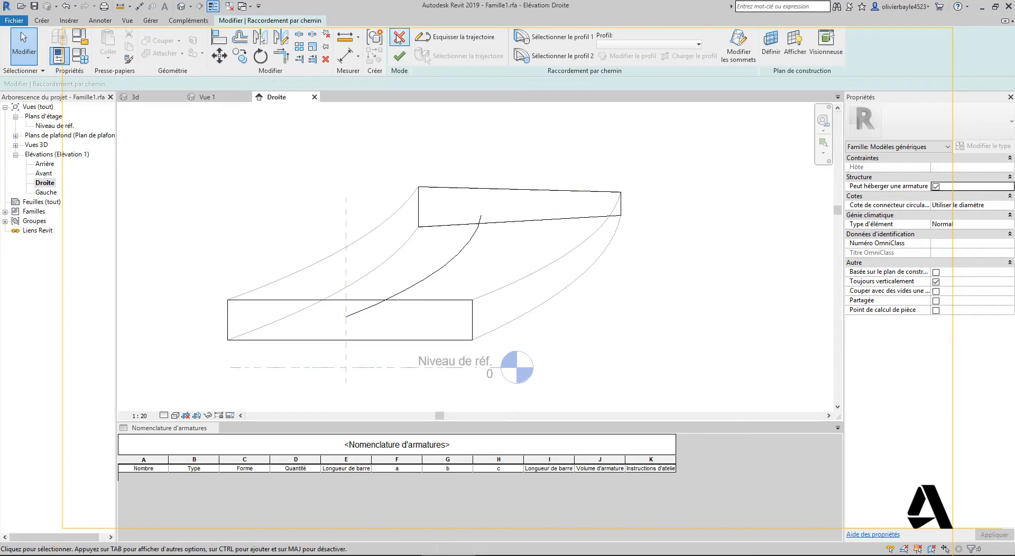
Finish editing the swept blend and close the Droite elevation to return to the family's 3D view
click(399, 56)
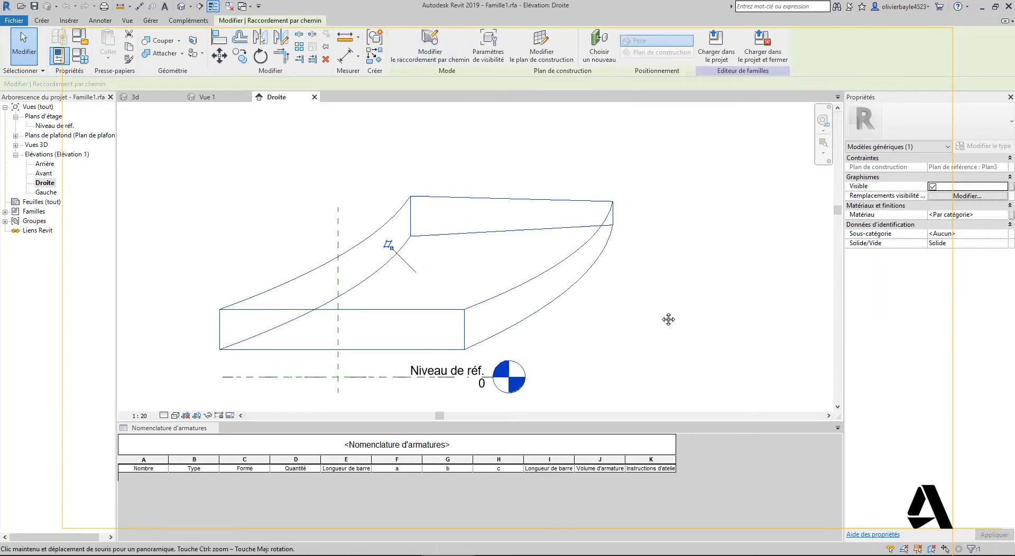
middle_drag(668, 319, 721, 267)
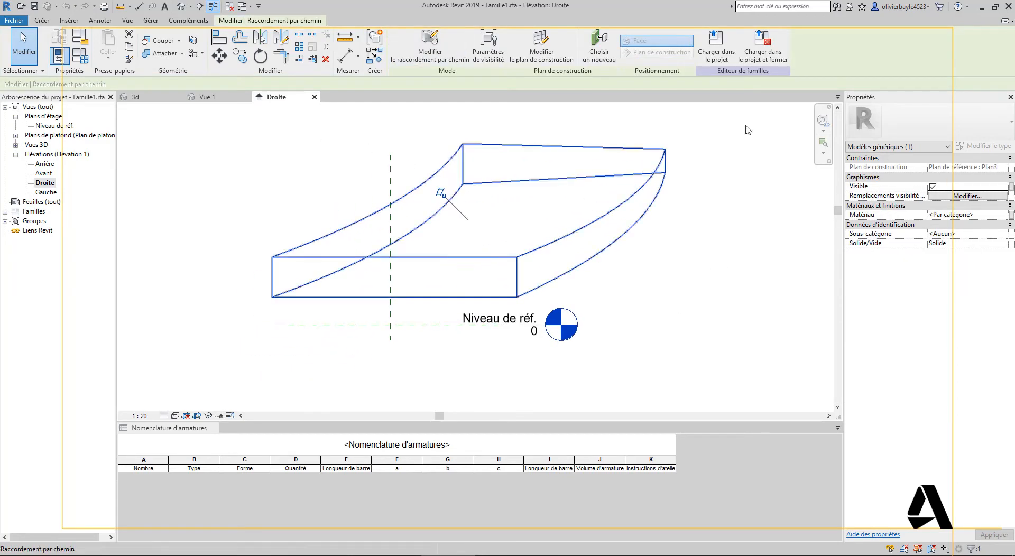
click(315, 97)
shift+middle_drag(317, 302, 480, 288)
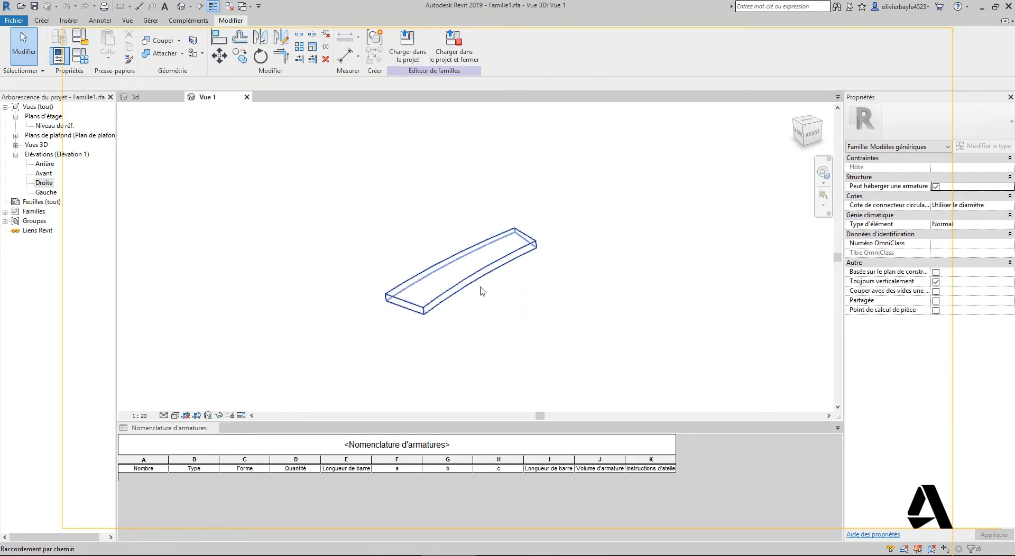
scroll(483, 304, up, 3)
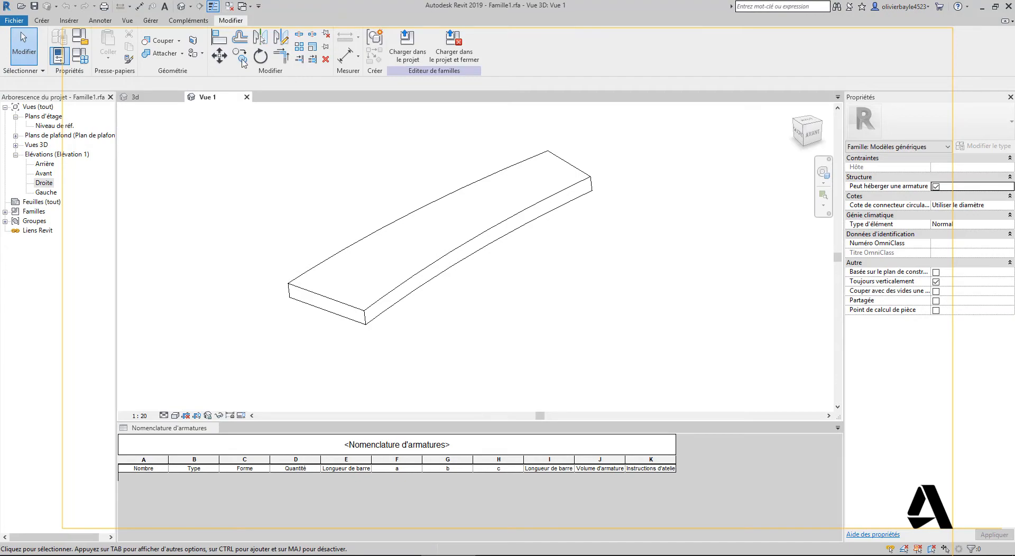
Review the family's category and the parameter allowing it to host rebar, then close the family view to return to the project
click(80, 41)
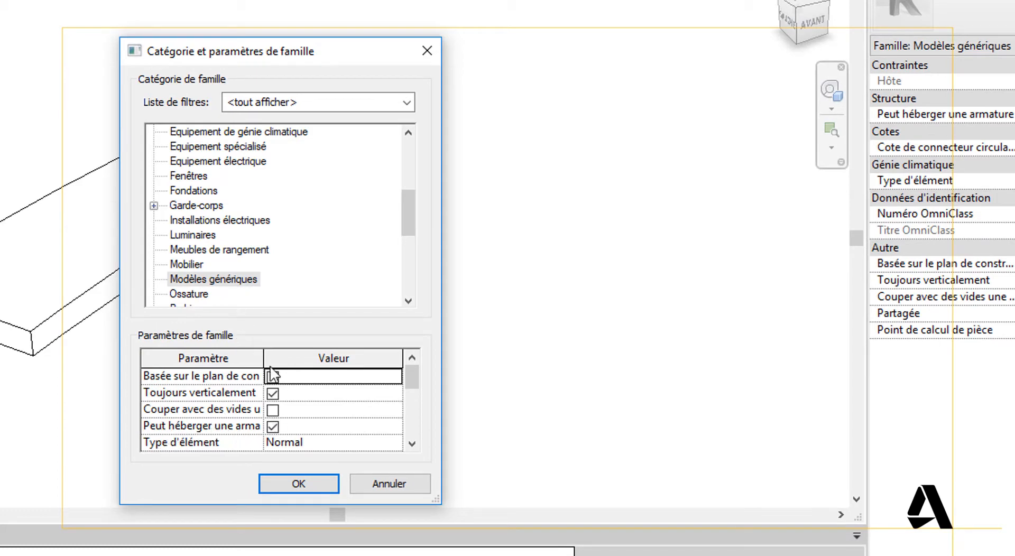
drag(262, 353, 289, 354)
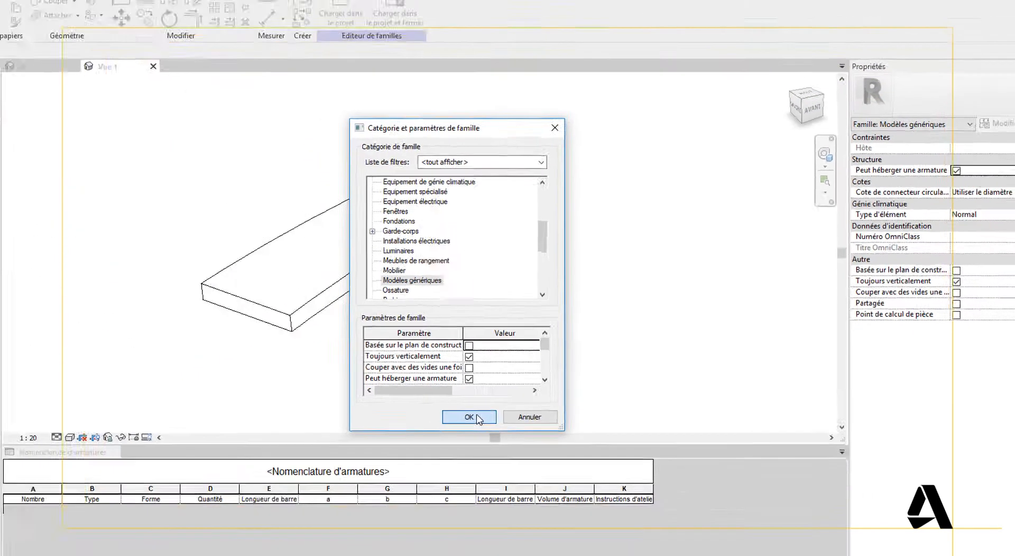
click(313, 485)
click(246, 96)
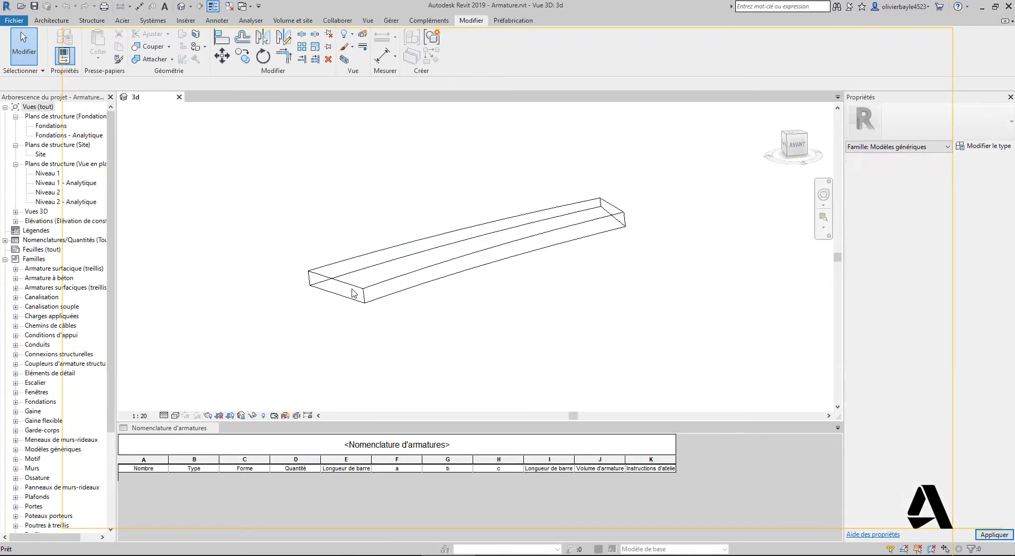
Start placing free-form surface-distribution rebar and select the slab's bottom face as the host surface
shift+middle_drag(354, 243, 380, 317)
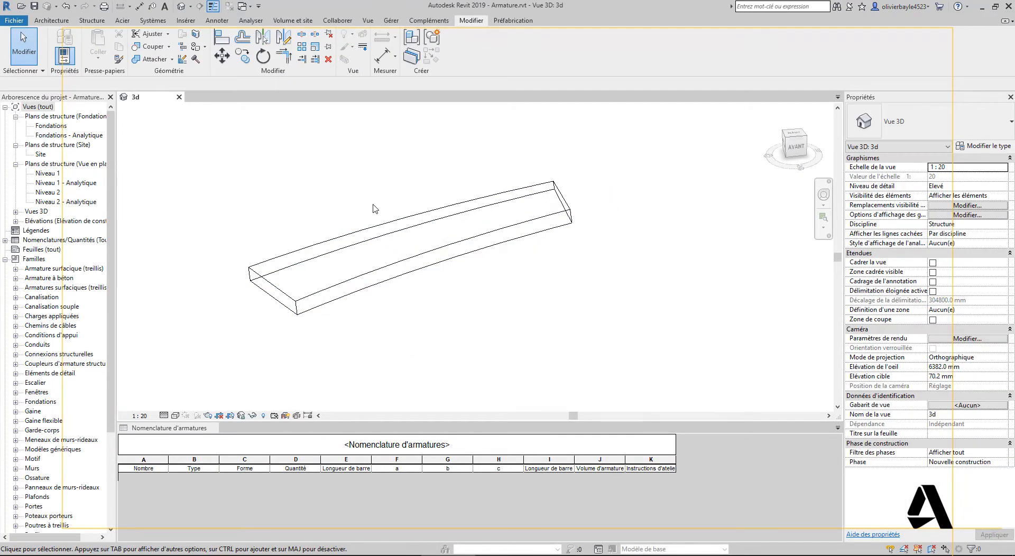
click(93, 21)
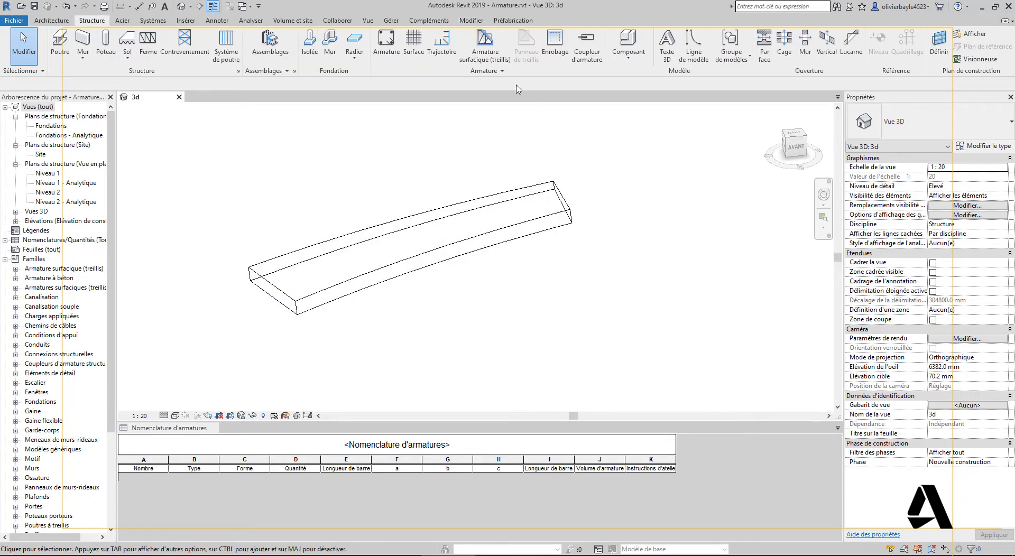
click(388, 47)
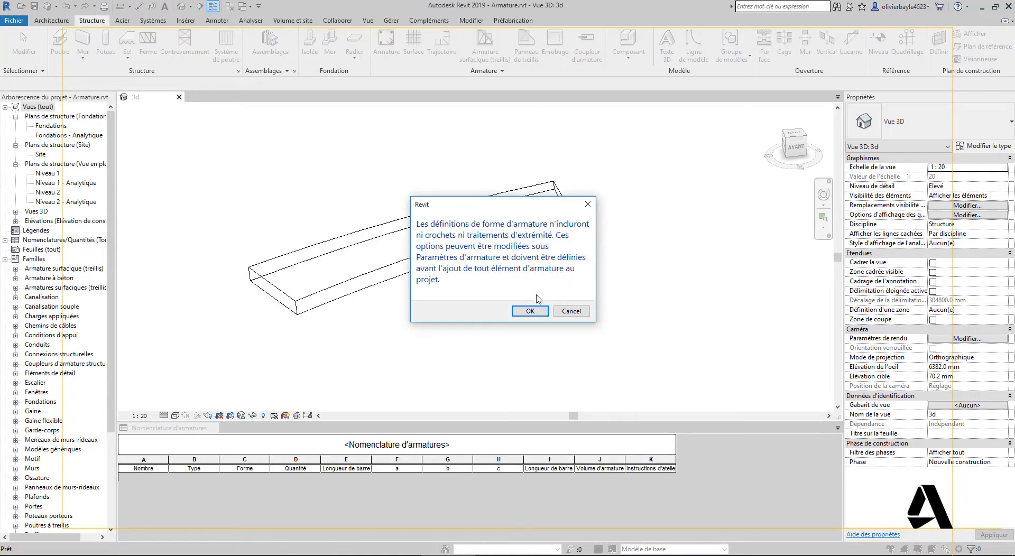
click(530, 311)
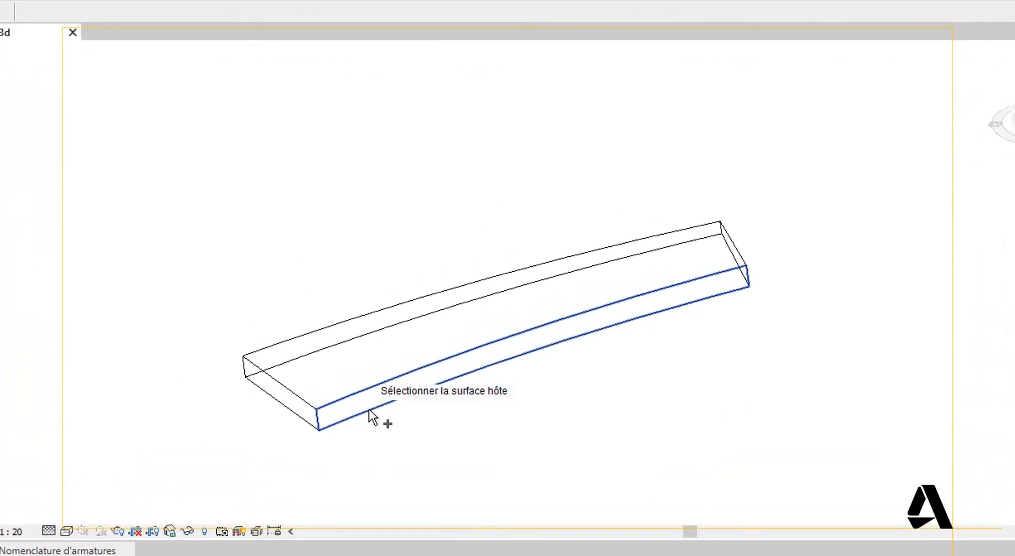
key(Tab)
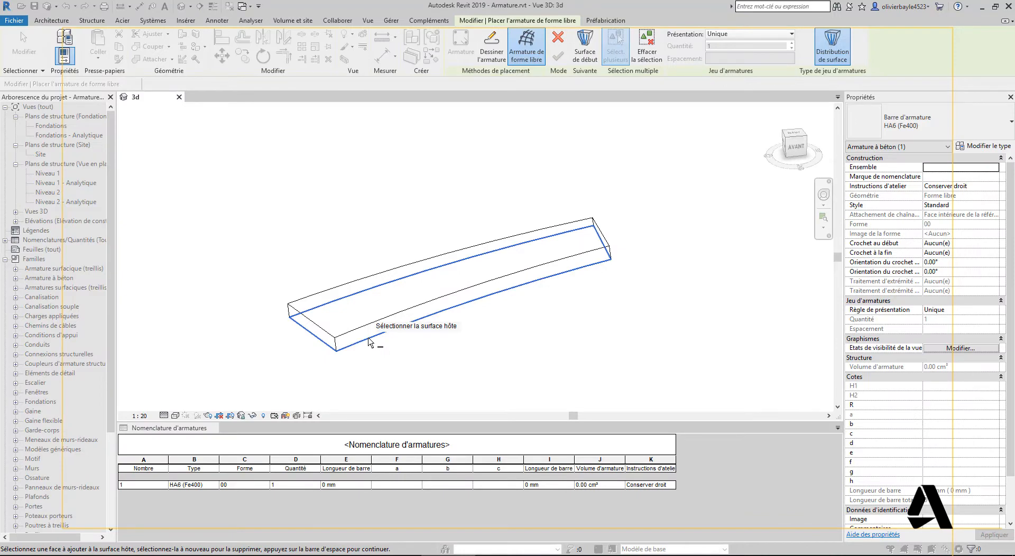
click(586, 53)
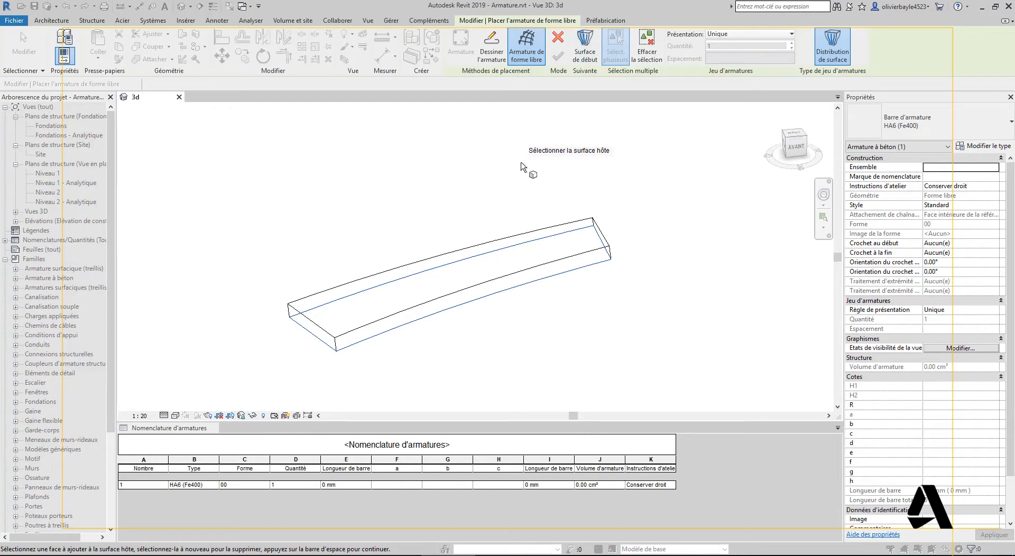
key(space)
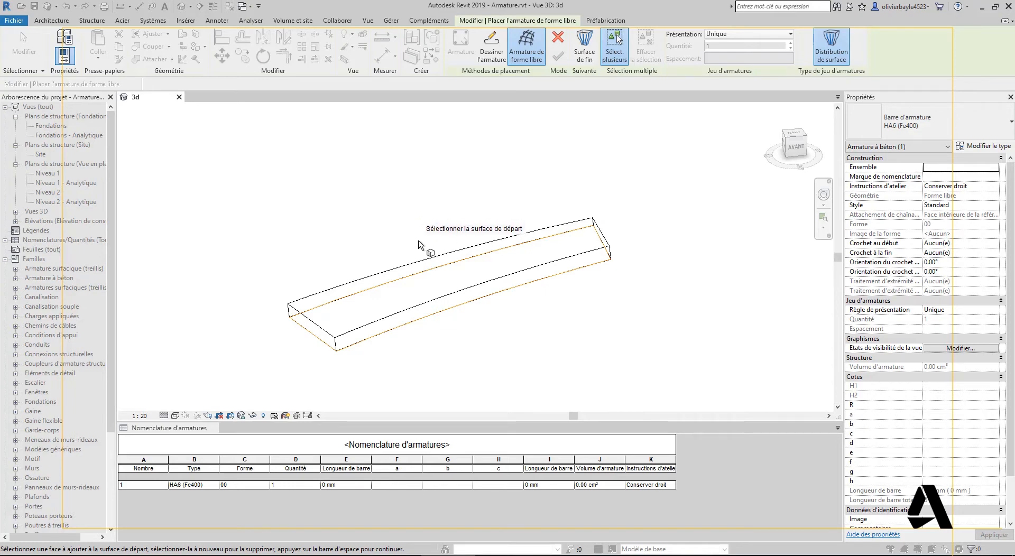
Select the slab's front long side face as start surface and its back long side face as end surface
click(412, 313)
key(space)
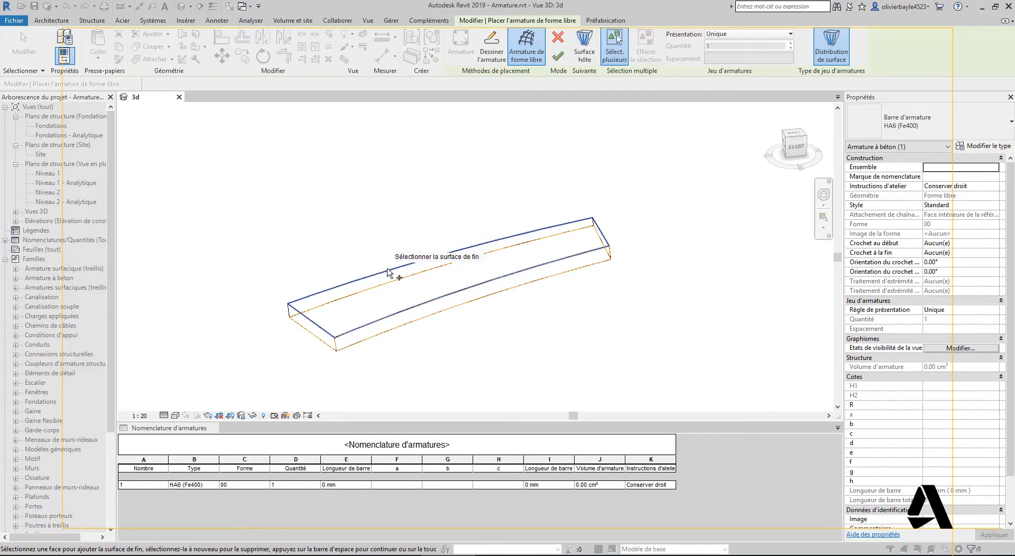
click(370, 295)
key(space)
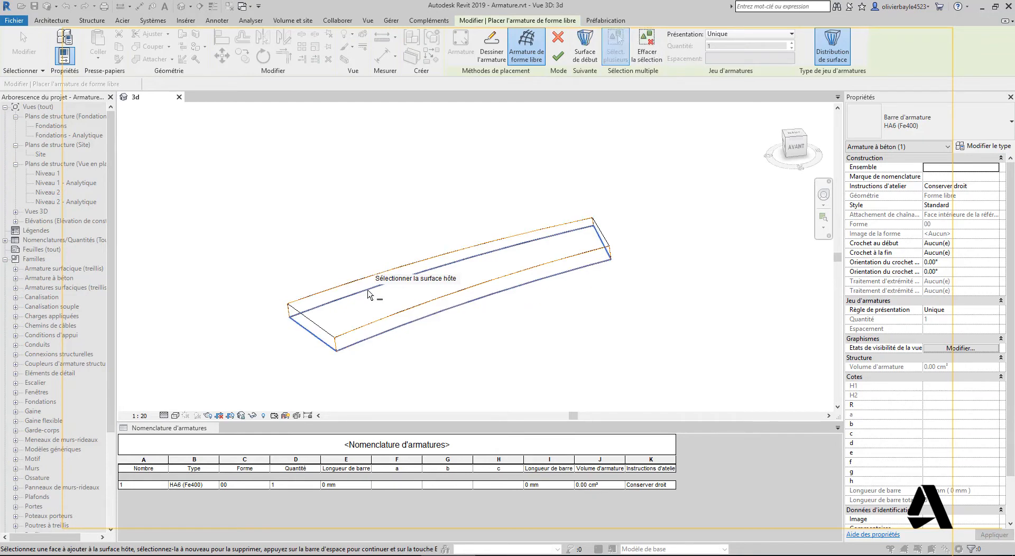
Set the rebar layout to Espacement maximum with 150 mm spacing and create the bar set
click(730, 34)
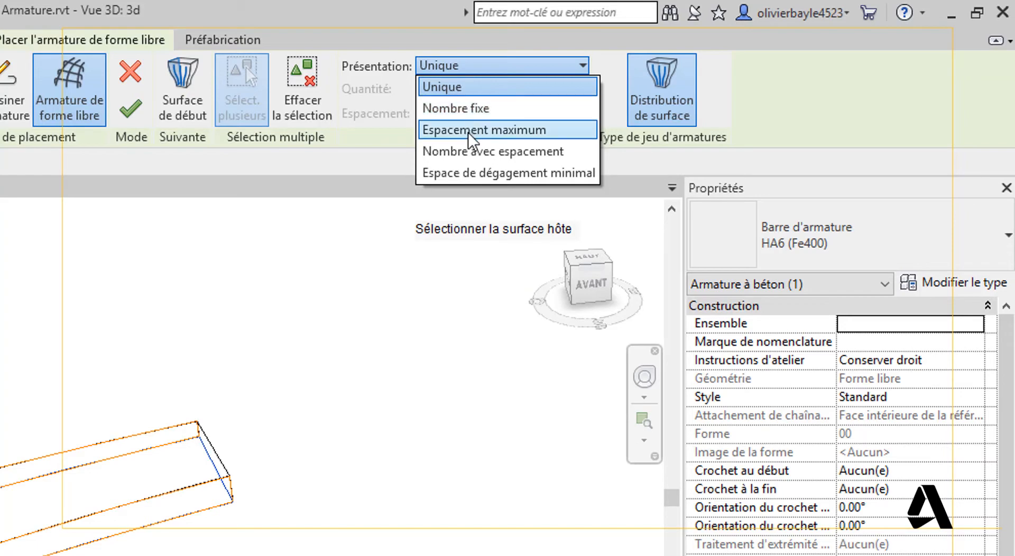
click(469, 132)
double_click(431, 113)
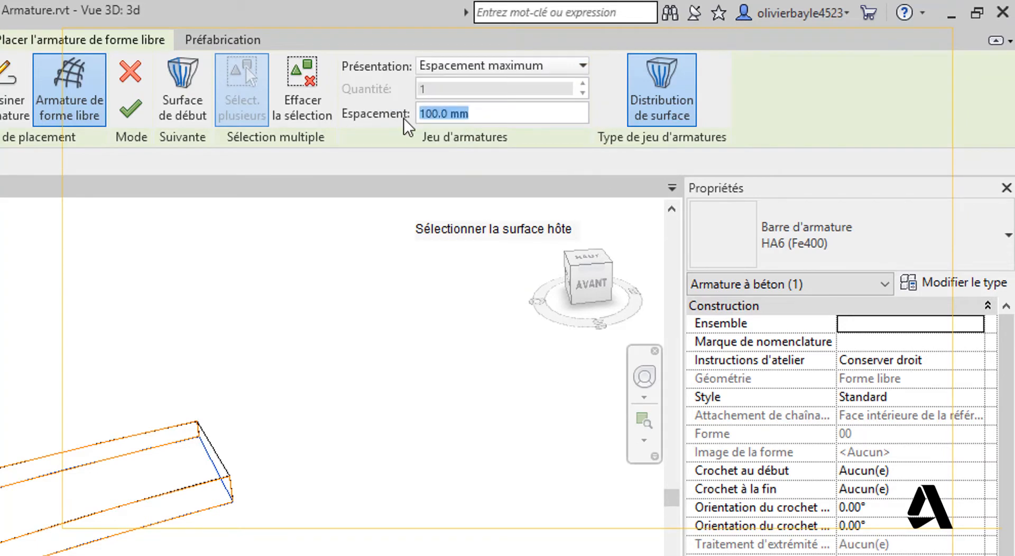
text(150)
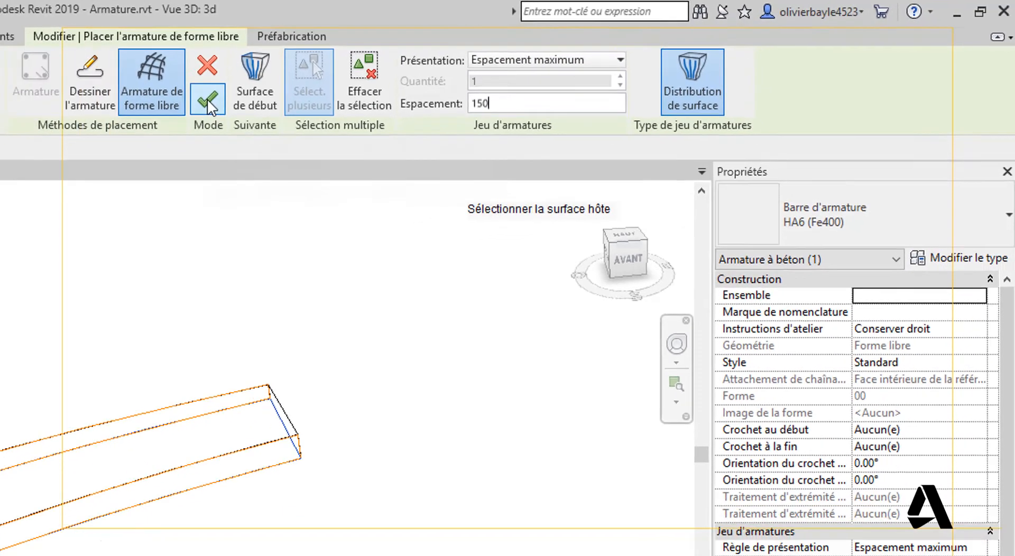
click(132, 110)
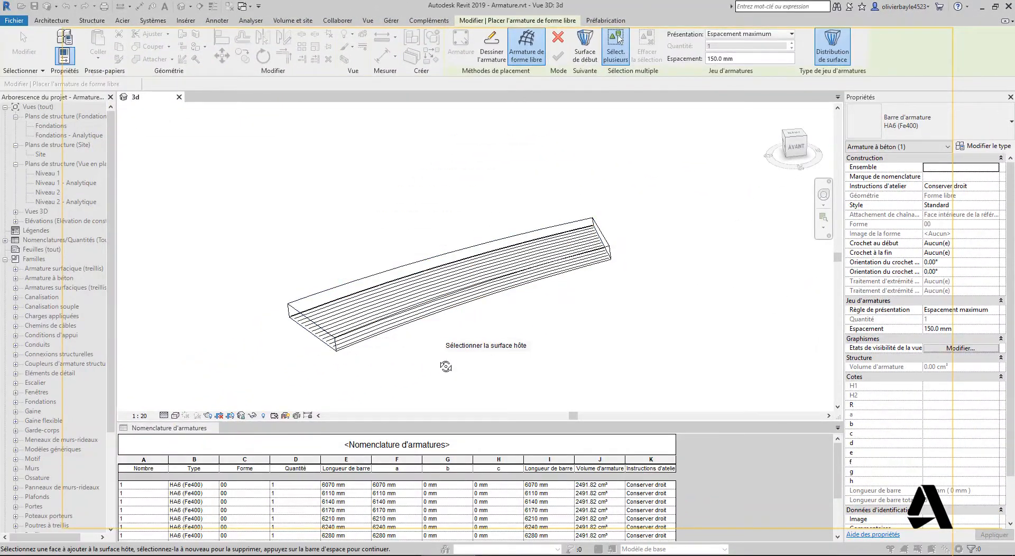
Examine the new rebar set around the slab in 3D and review the individual bar lengths in the rebar schedule
shift+middle_drag(446, 366, 412, 392)
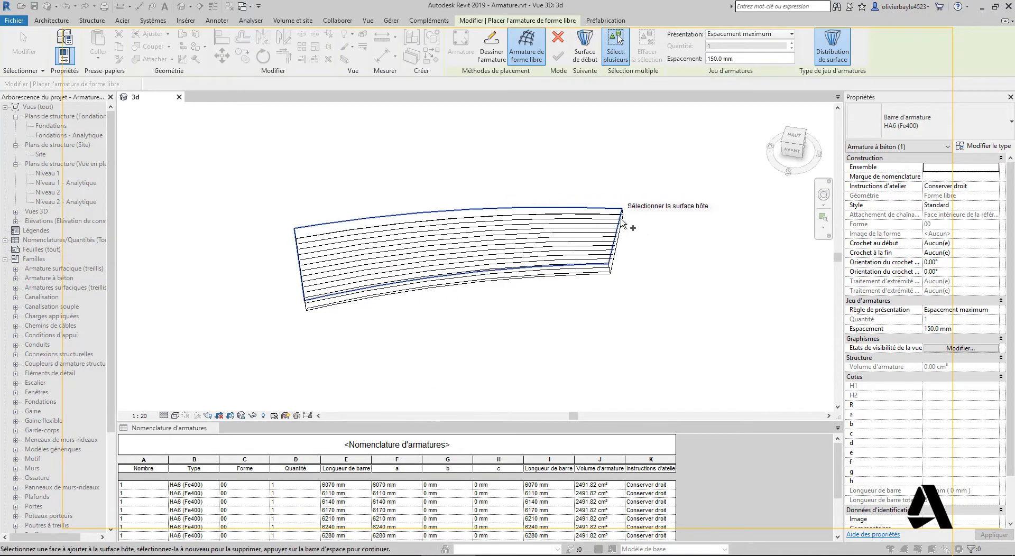
shift+middle_drag(349, 365, 376, 378)
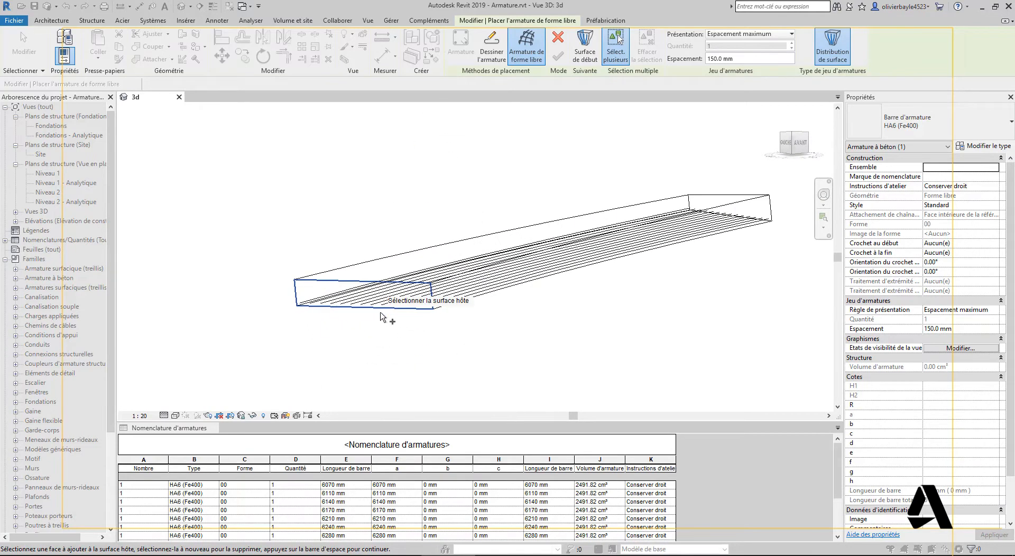
shift+middle_drag(382, 316, 350, 397)
middle_drag(414, 286, 294, 217)
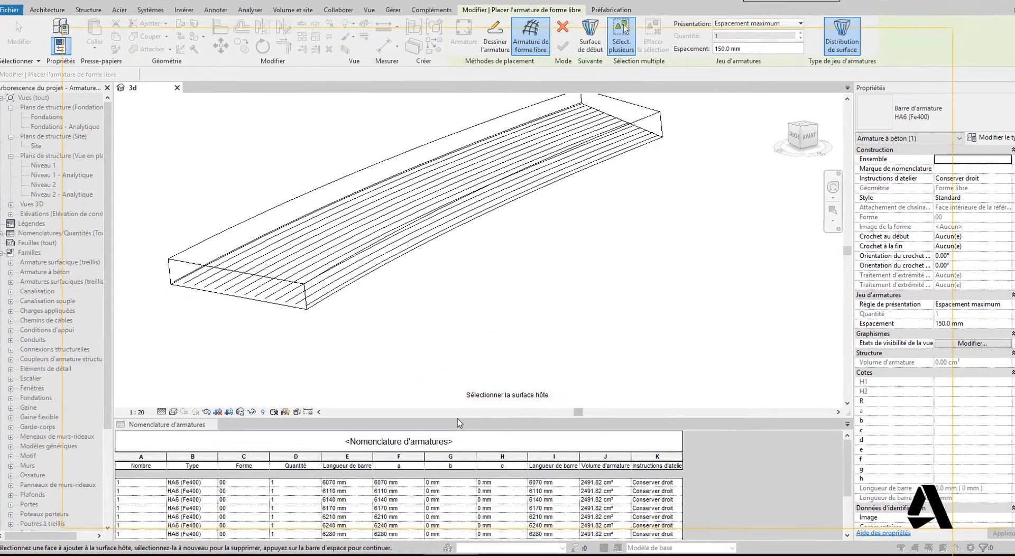
drag(458, 422, 458, 196)
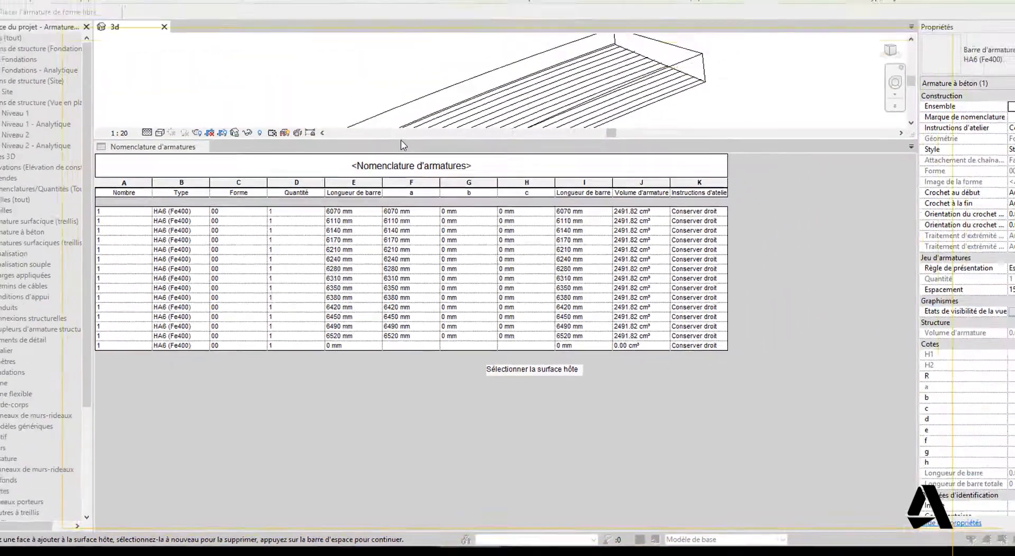
drag(391, 198, 392, 445)
Select the slab's top face as the host surface for a second free-form rebar set
middle_drag(377, 324, 412, 390)
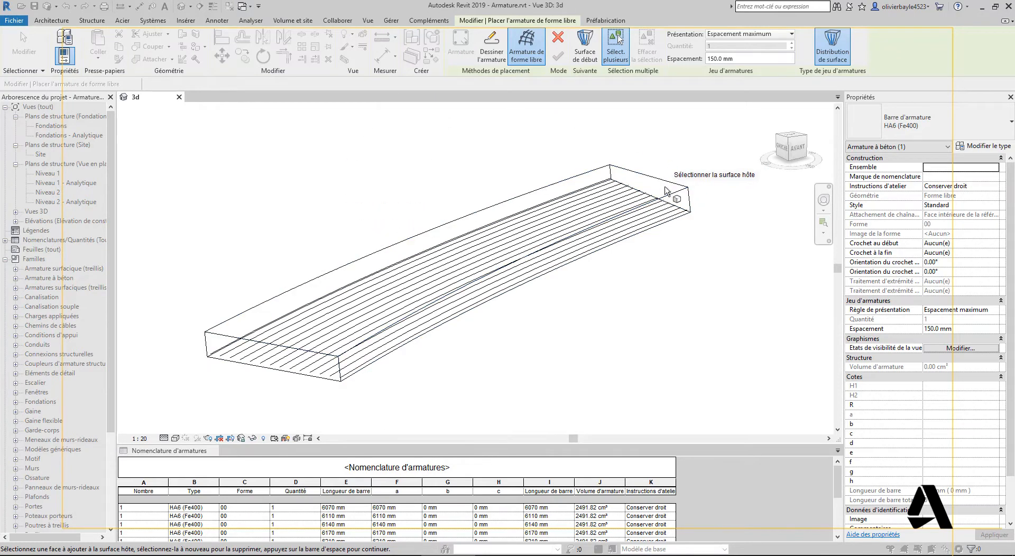
click(657, 183)
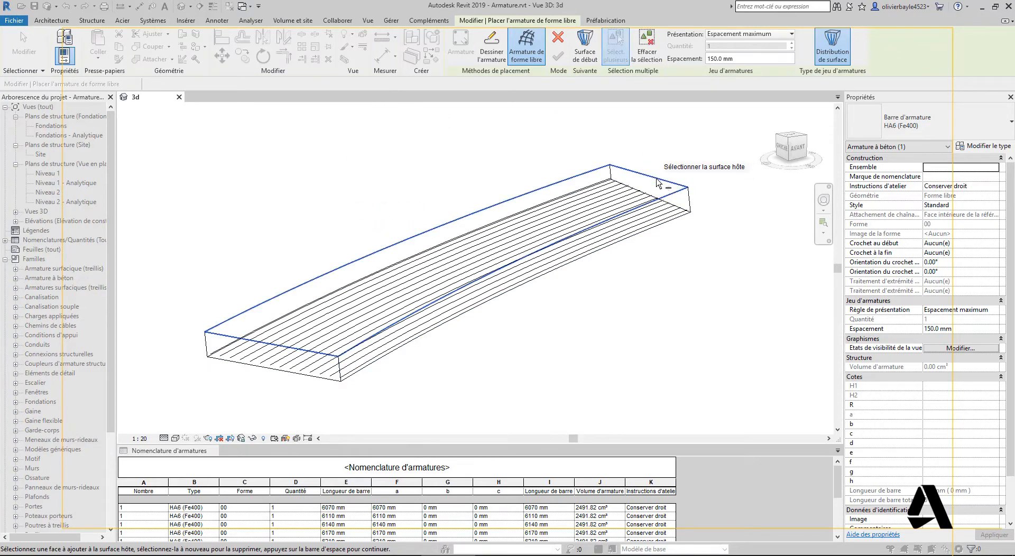
key(space)
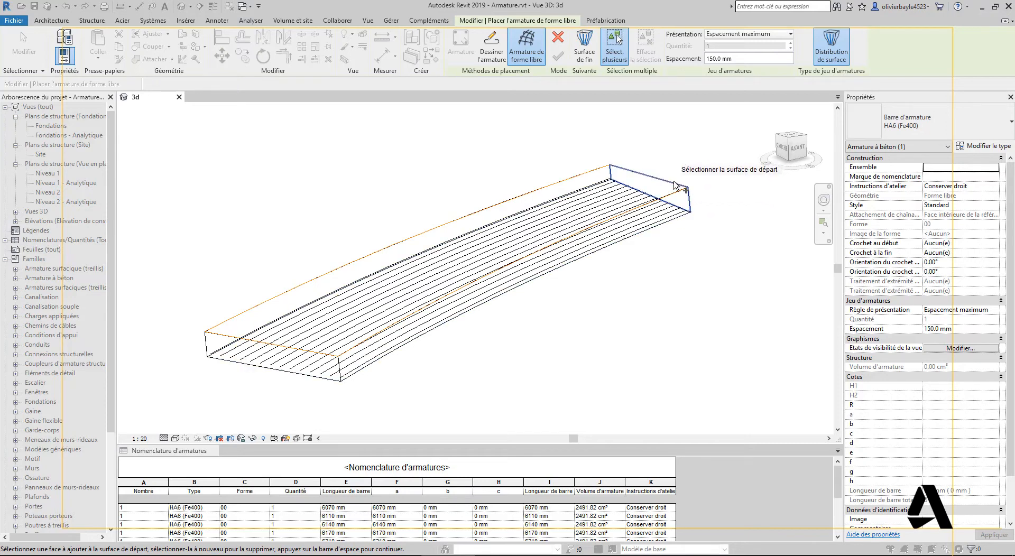
Select the slab's far end face as start surface and its near end face as end surface
click(675, 185)
key(space)
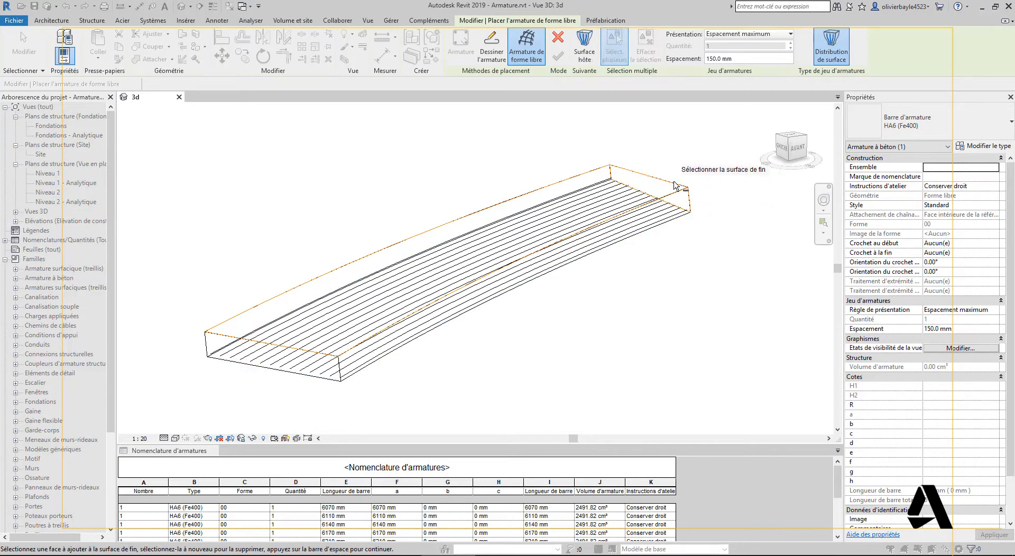
click(228, 340)
key(space)
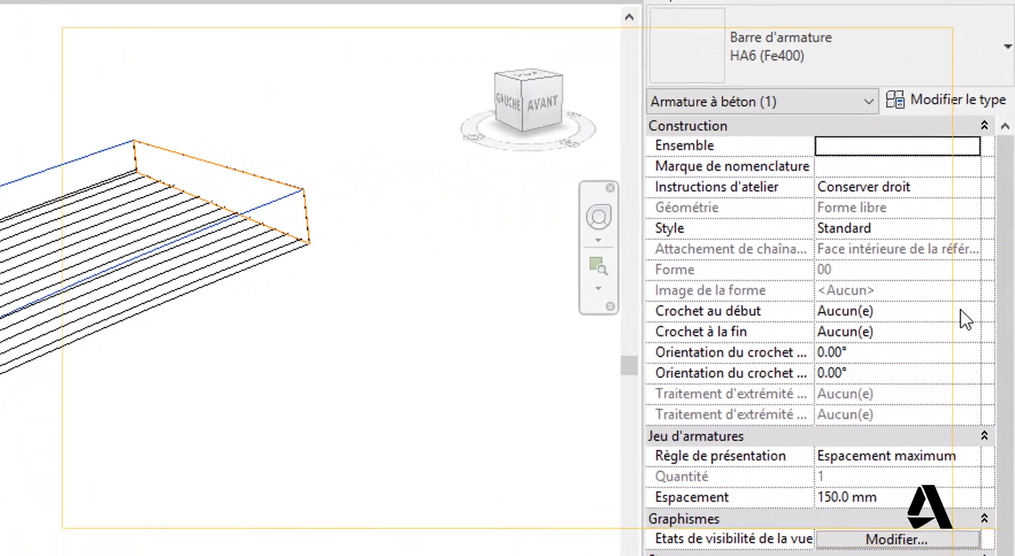
Set the hooks at both the start and end to Standard - 90 deg. and create the transverse bar set
click(970, 312)
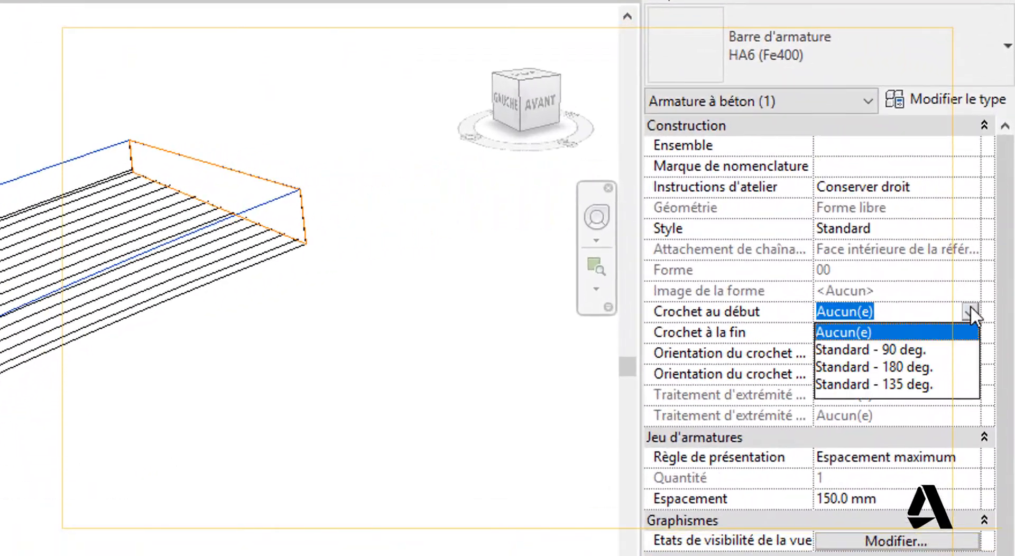
click(909, 350)
click(971, 332)
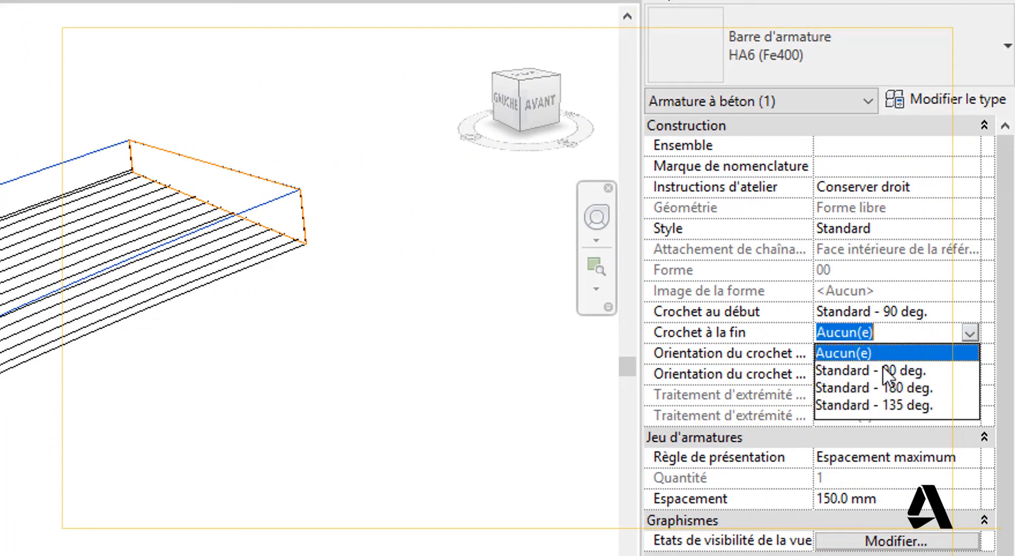
click(851, 372)
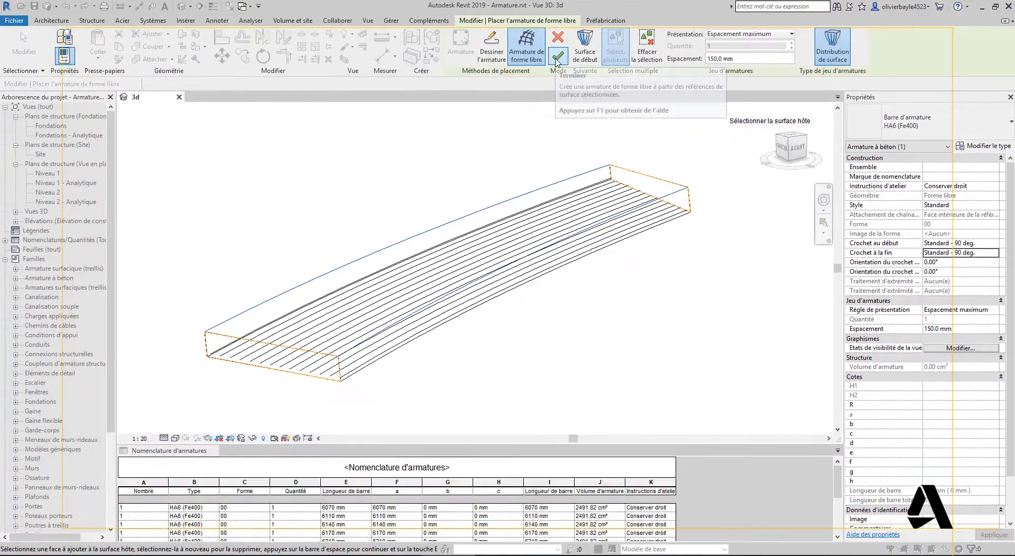
click(556, 58)
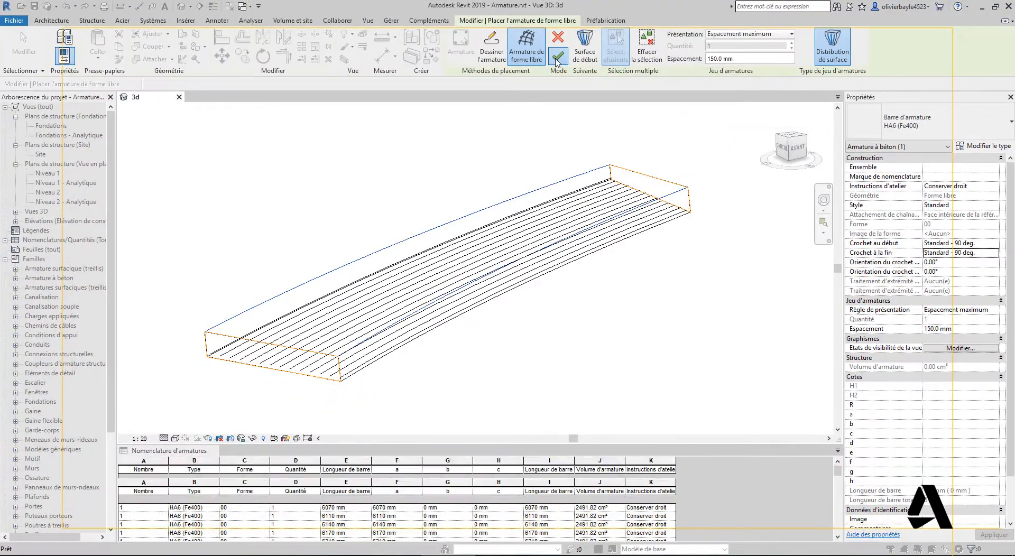
shift+middle_drag(272, 373, 327, 299)
scroll(471, 269, up, 5)
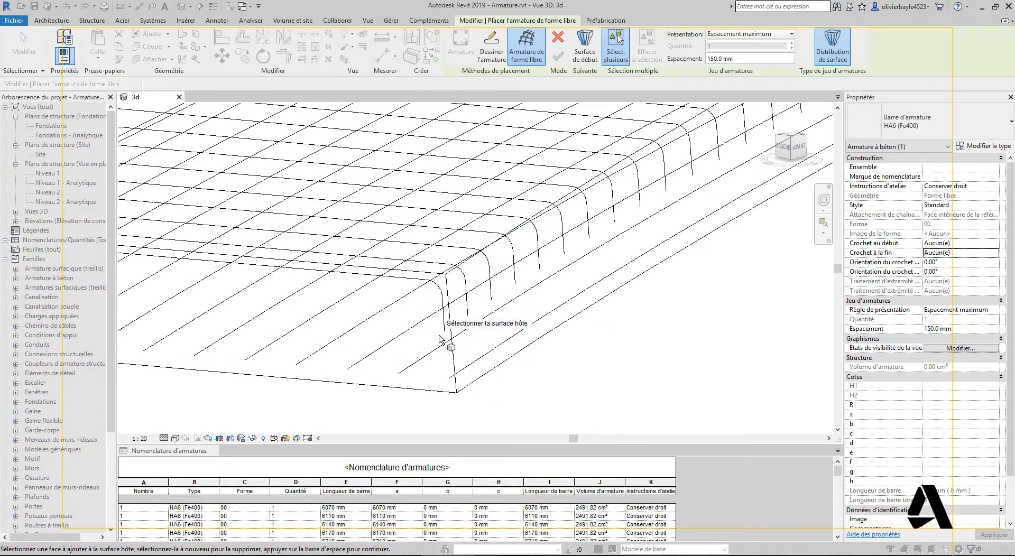
scroll(476, 328, down, 6)
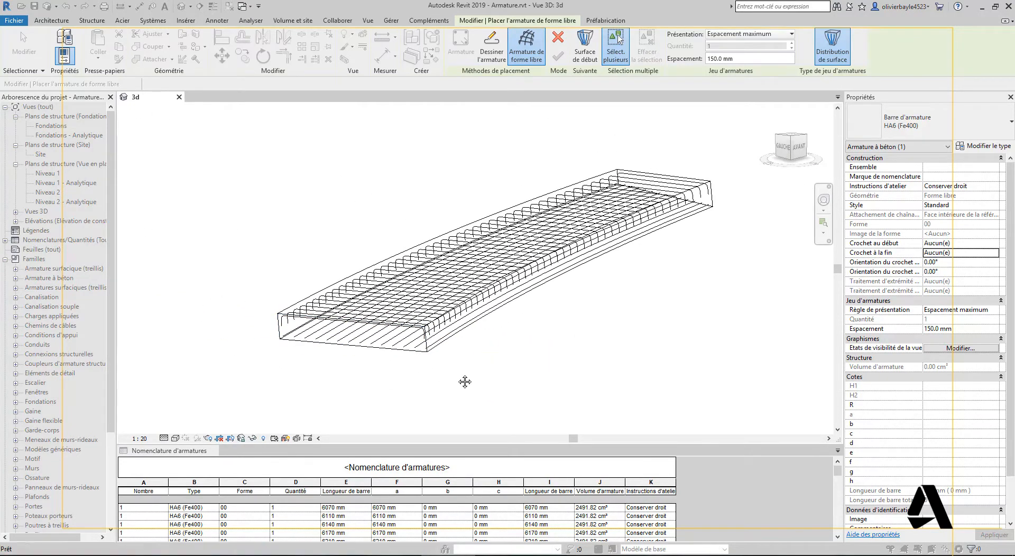
key(Escape)
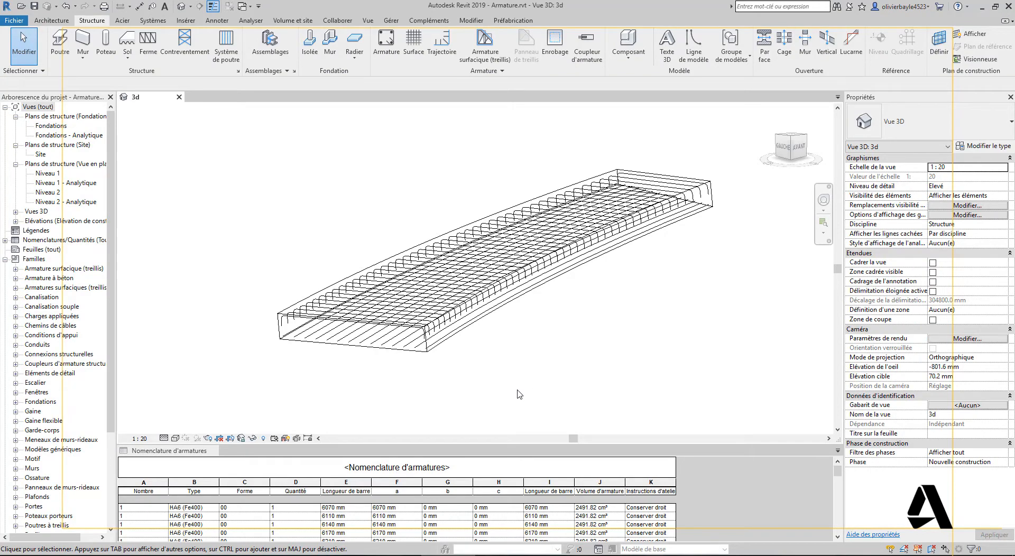
Filter the selection of the whole model to Armature à béton only and display both rebar sets as solids in the 3d view
drag(501, 391, 241, 182)
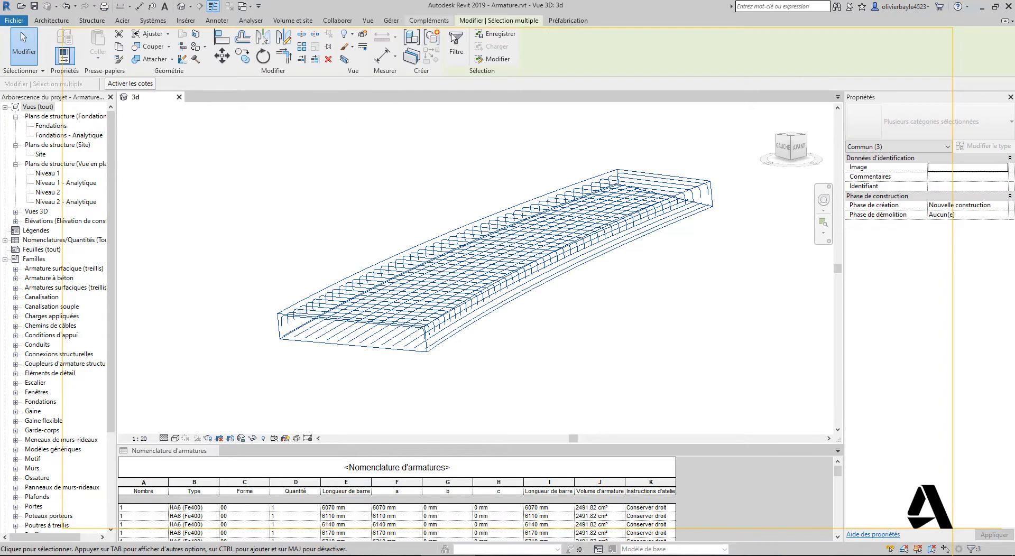
click(456, 42)
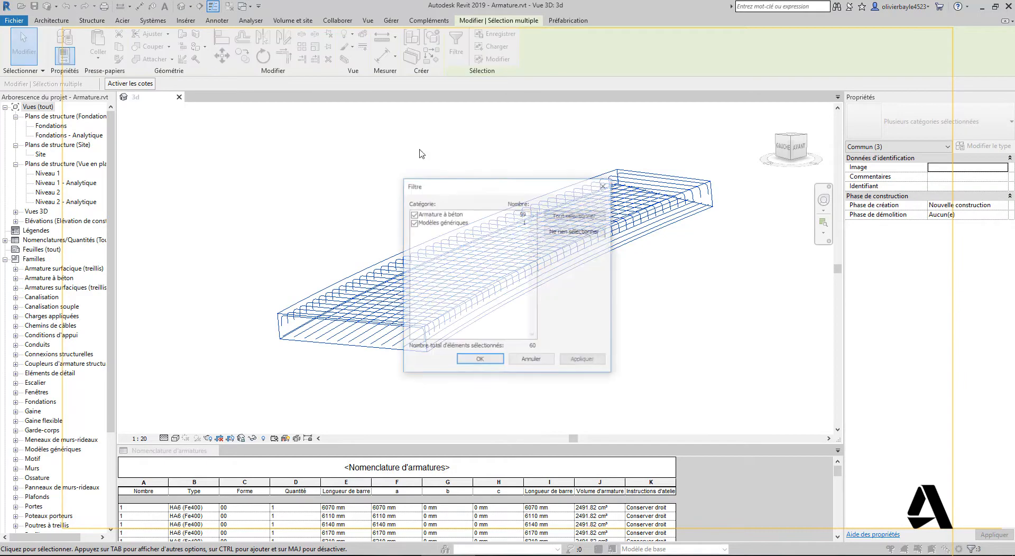
click(413, 222)
click(480, 362)
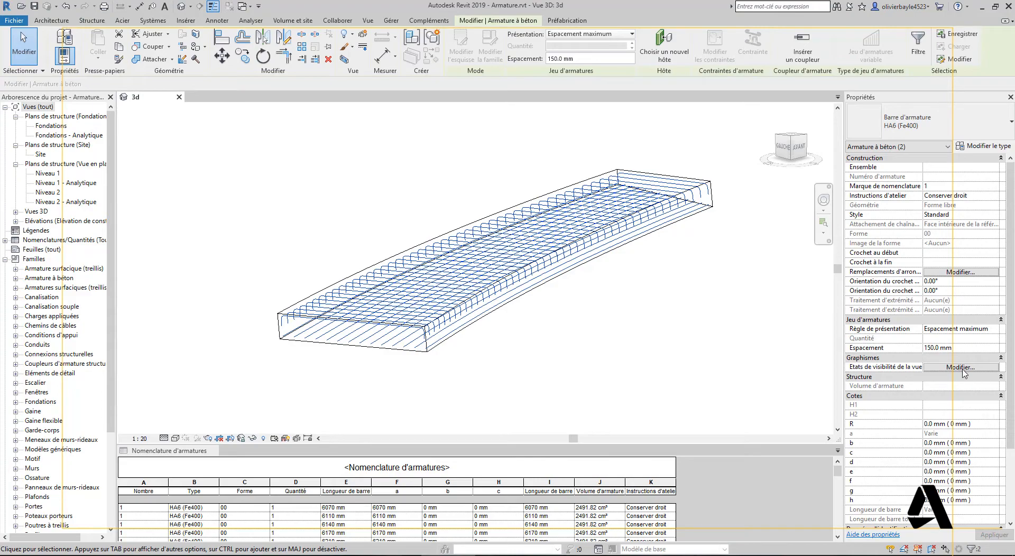
click(961, 368)
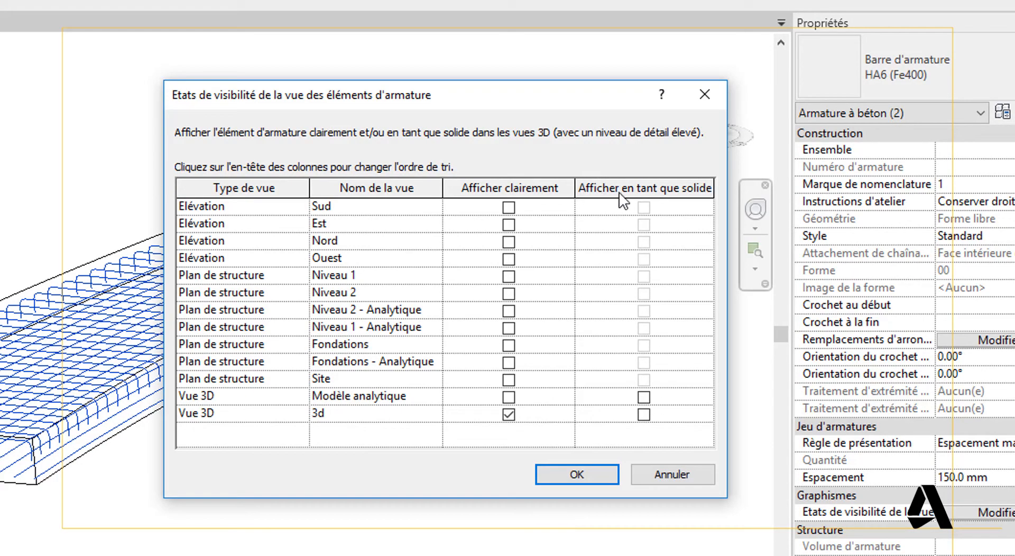
click(644, 415)
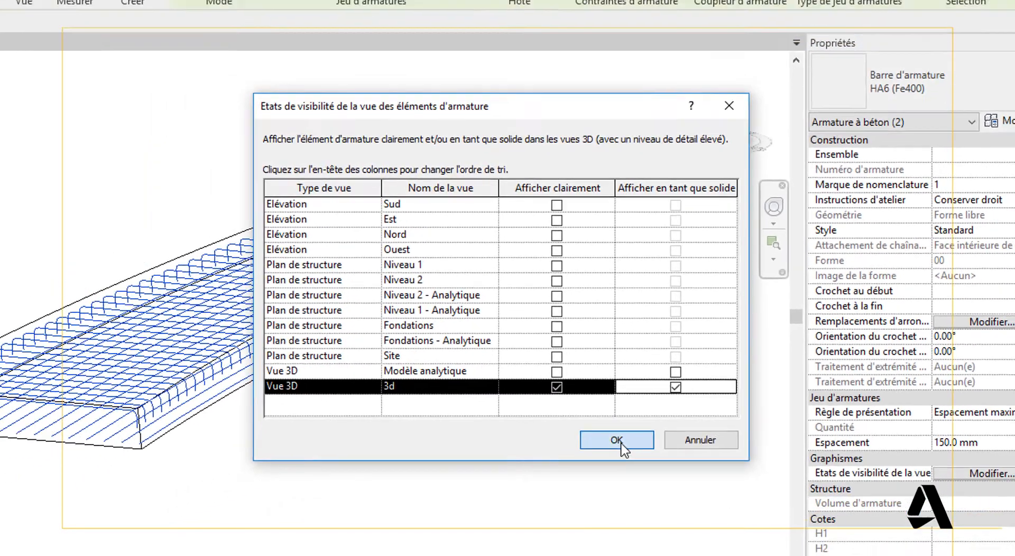
click(576, 482)
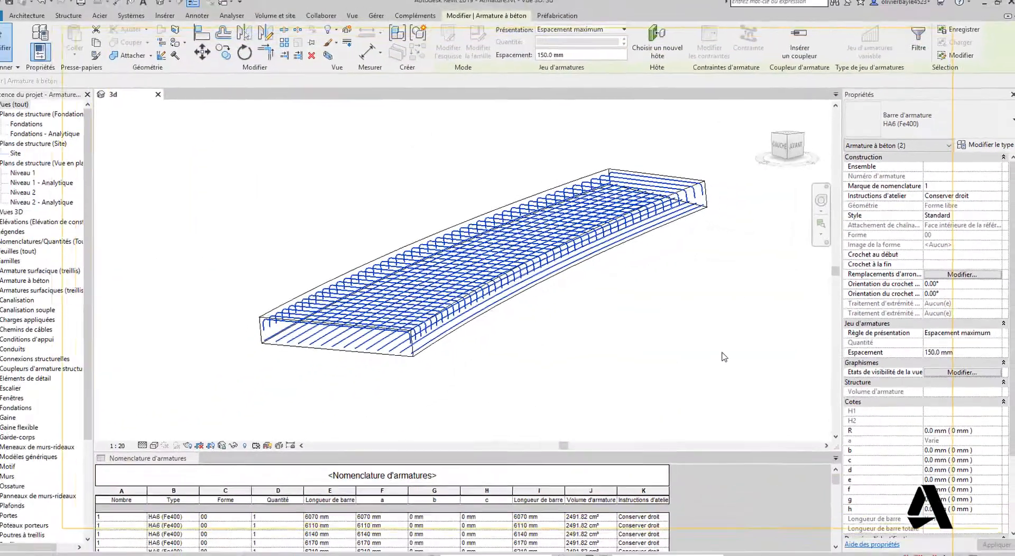
Set the 3D view's visual style to Ombré and inspect the solid bars inside the slab
scroll(262, 332, up, 4)
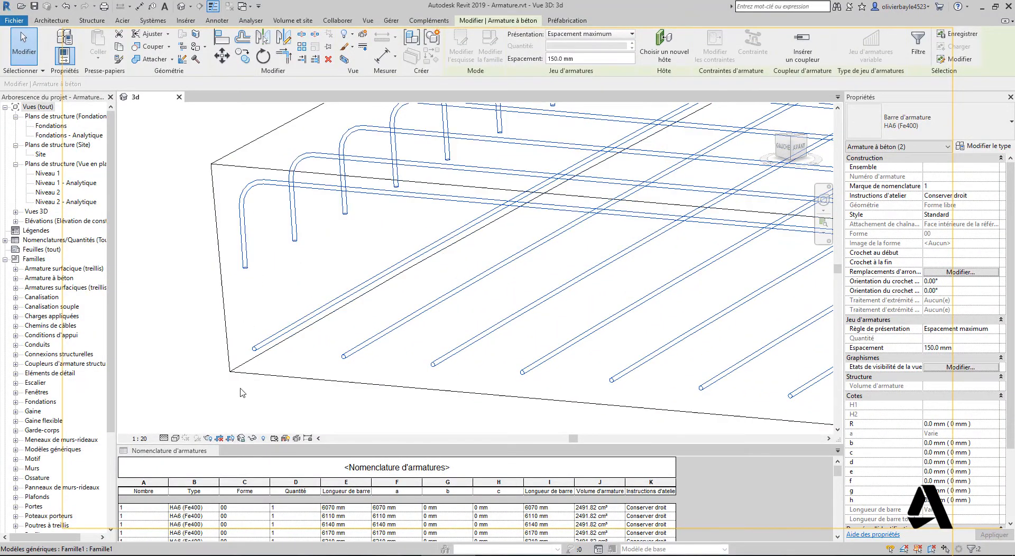
click(175, 438)
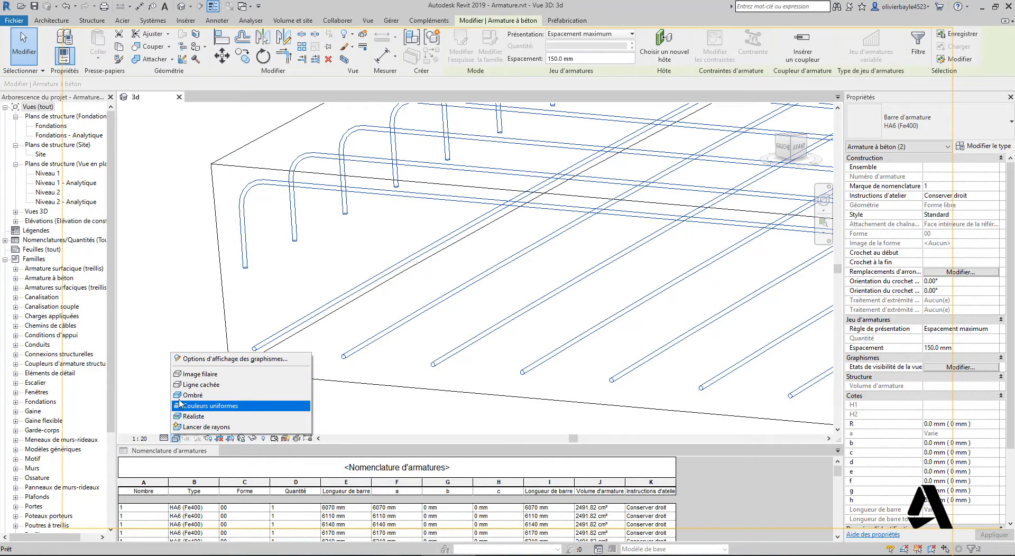
click(197, 396)
scroll(280, 290, down, 3)
click(296, 345)
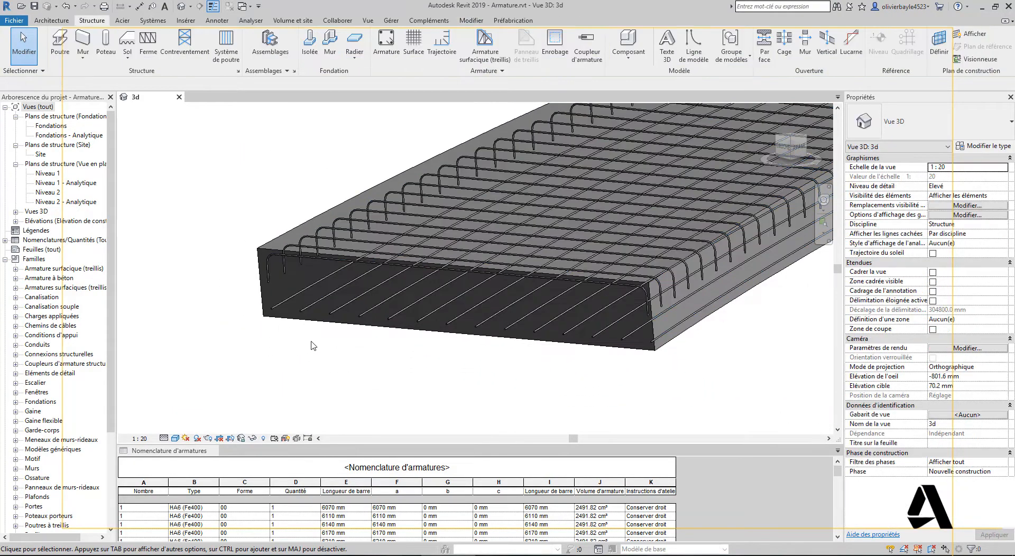
shift+middle_drag(701, 339, 408, 379)
scroll(408, 379, down, 2)
middle_drag(472, 357, 499, 346)
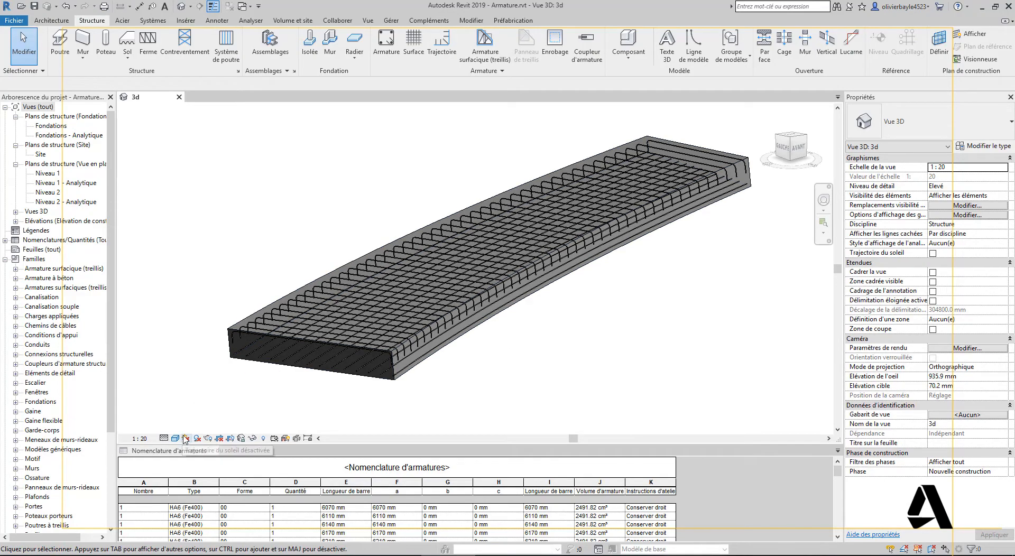
mouse_move(621, 304)
middle_down()
mouse_move(608, 316)
mouse_move(626, 326)
mouse_move(608, 299)
middle_up()
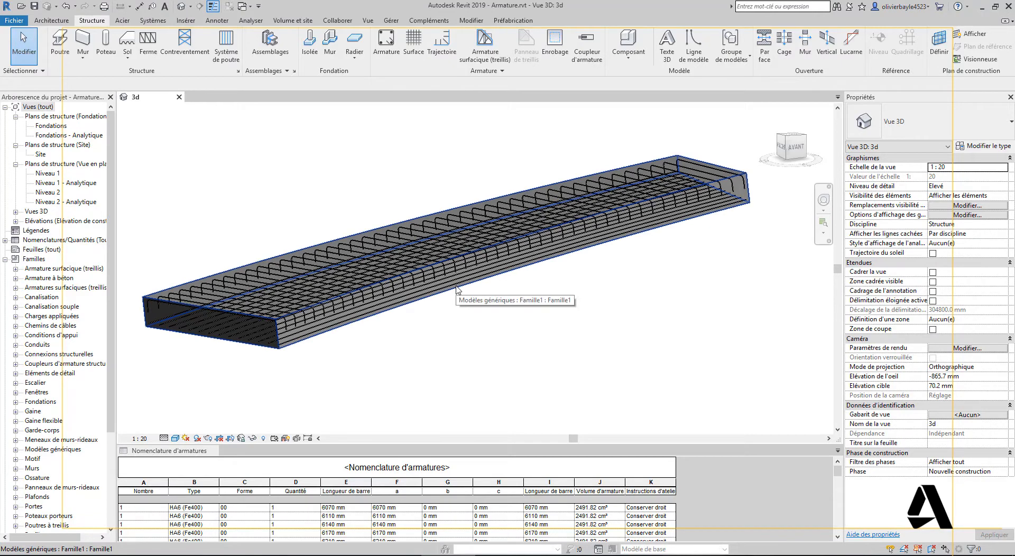
Open the slab's family for editing and enter the path sketch of its swept blend
click(457, 290)
click(472, 51)
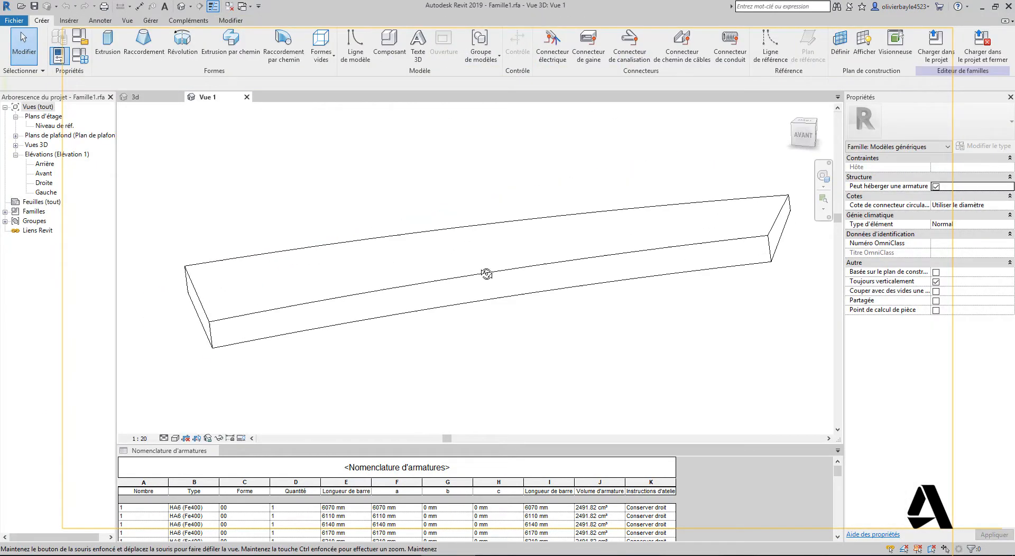
click(662, 254)
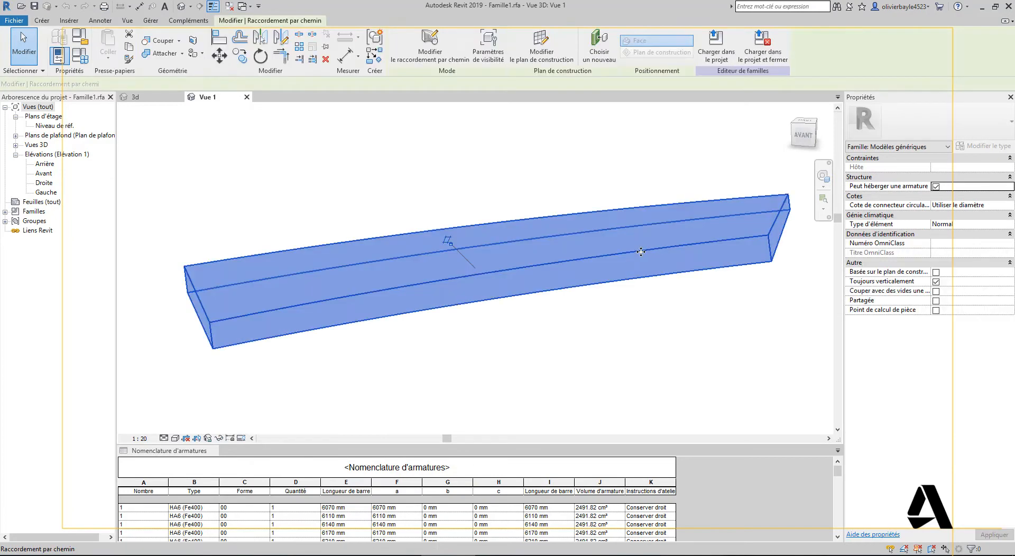
click(431, 47)
shift+middle_drag(543, 303, 556, 370)
click(484, 44)
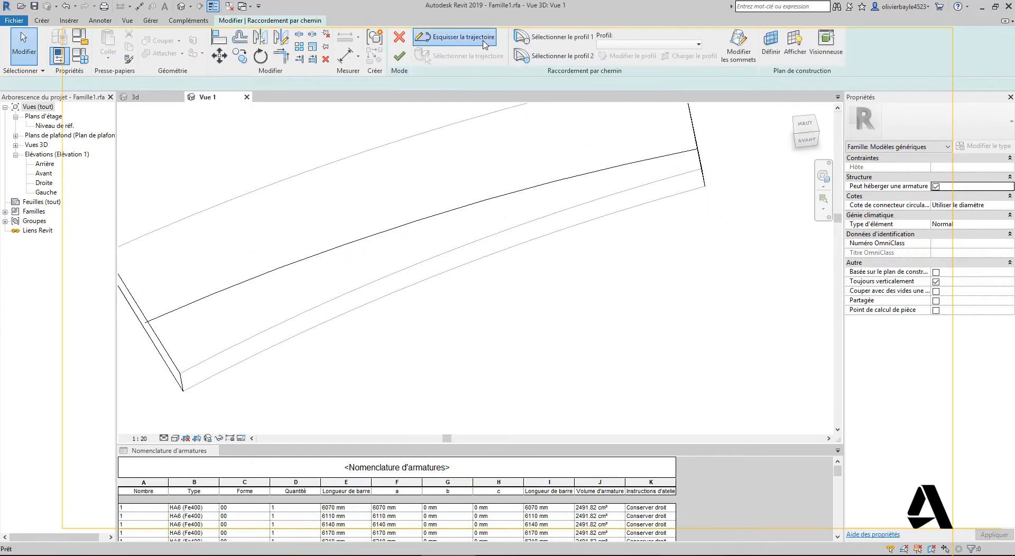
Lengthen the swept blend's path by stretching the arc's far endpoint outward along its curve
click(630, 219)
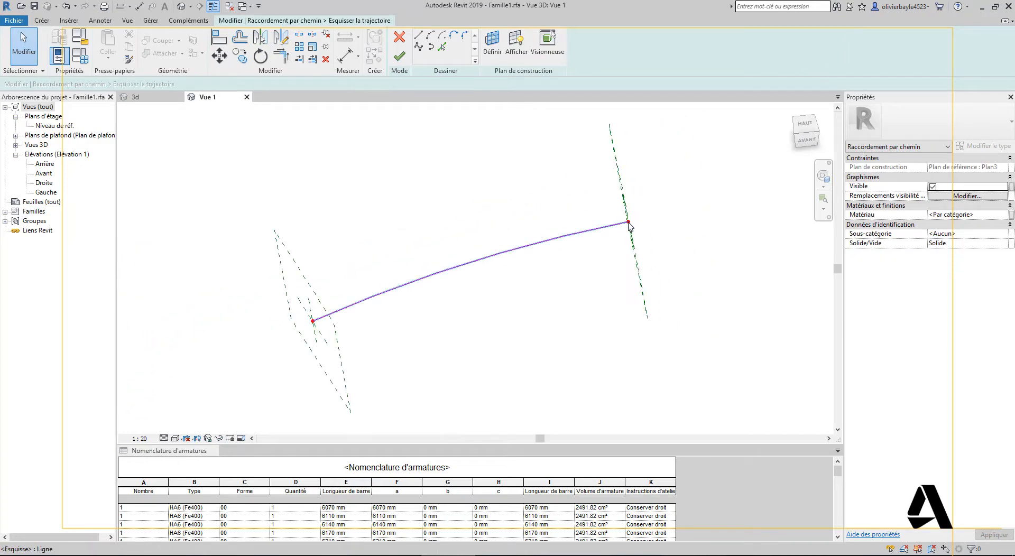
middle_drag(631, 219, 660, 217)
key(Escape)
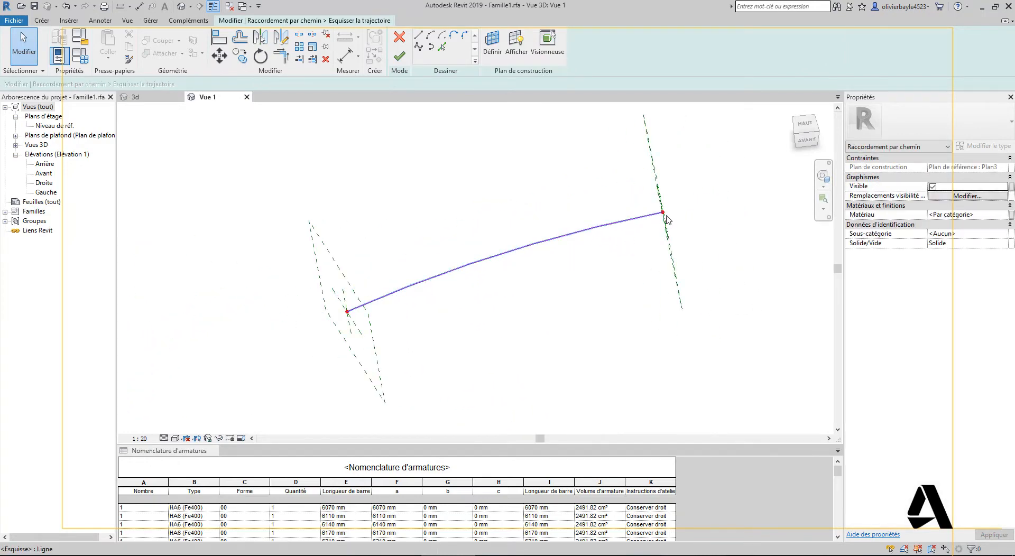
click(663, 213)
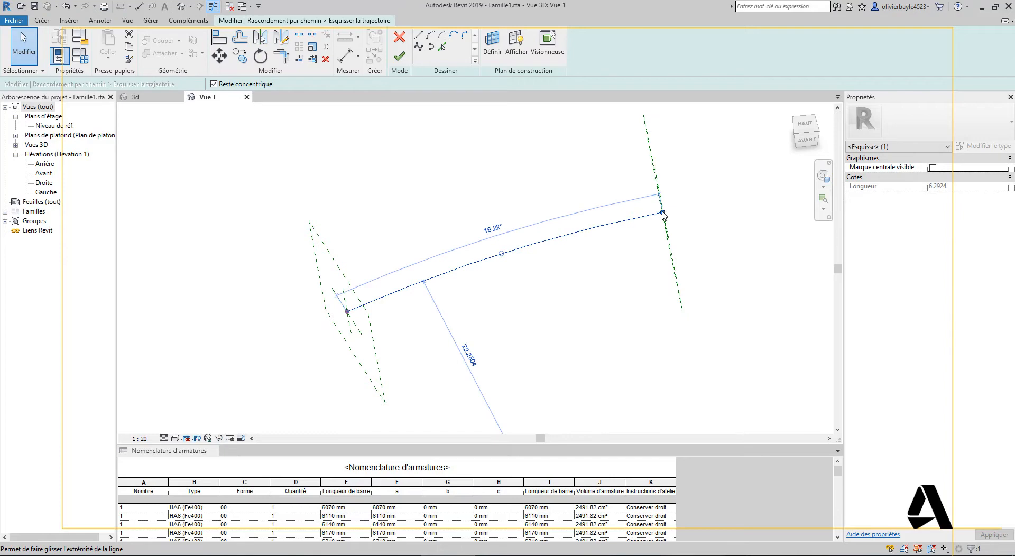
drag(663, 213, 793, 209)
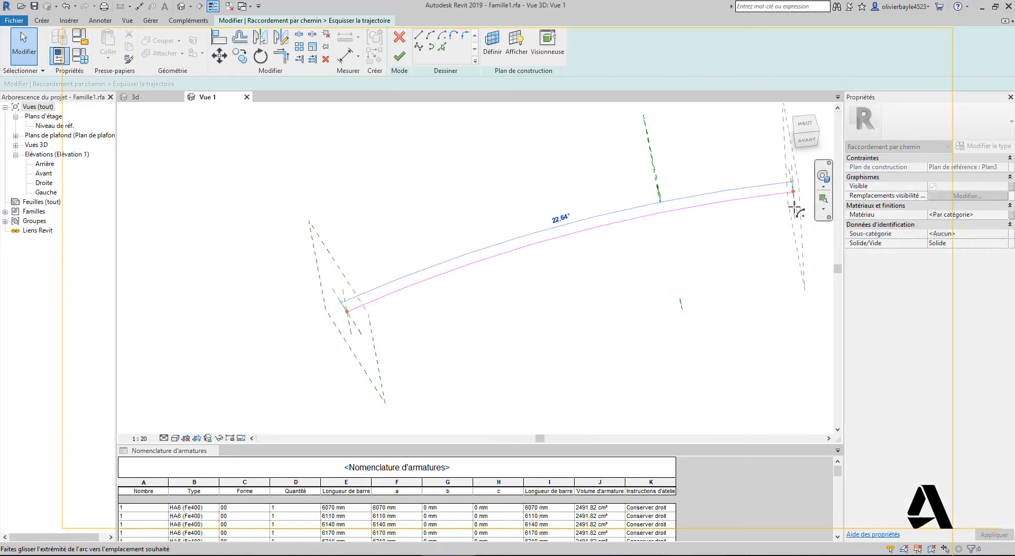
middle_drag(794, 209, 754, 245)
key(Escape)
middle_drag(492, 162, 582, 139)
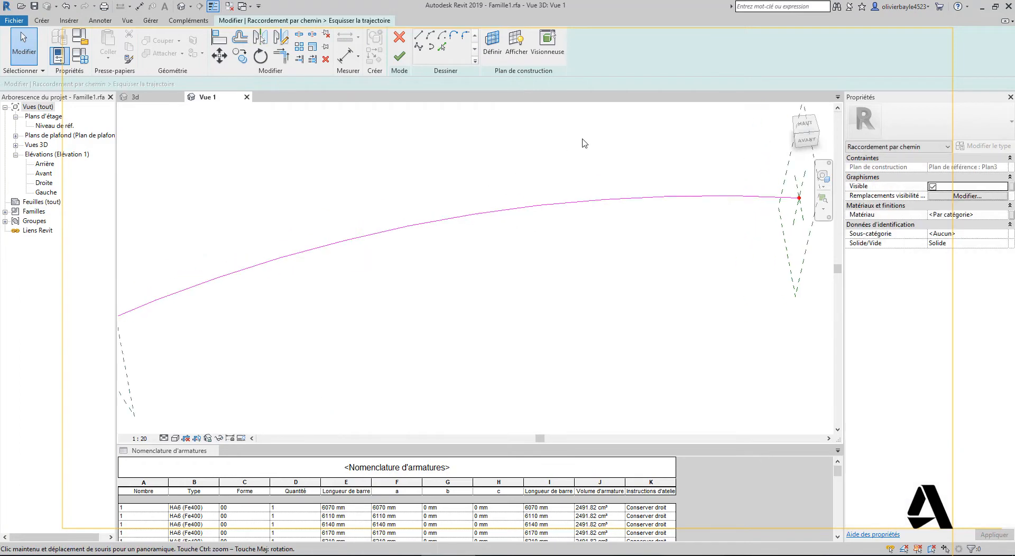
Finish the path sketch and open the sketch of the swept blend's profile 2 in the Droite elevation
scroll(582, 139, down, 2)
middle_drag(502, 128, 420, 169)
scroll(421, 169, down, 1)
click(399, 56)
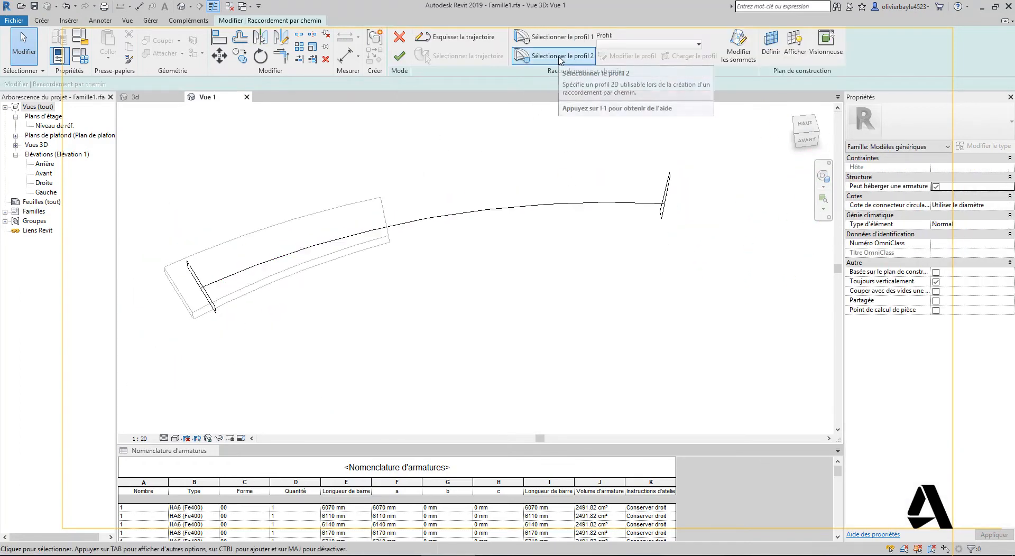
click(559, 56)
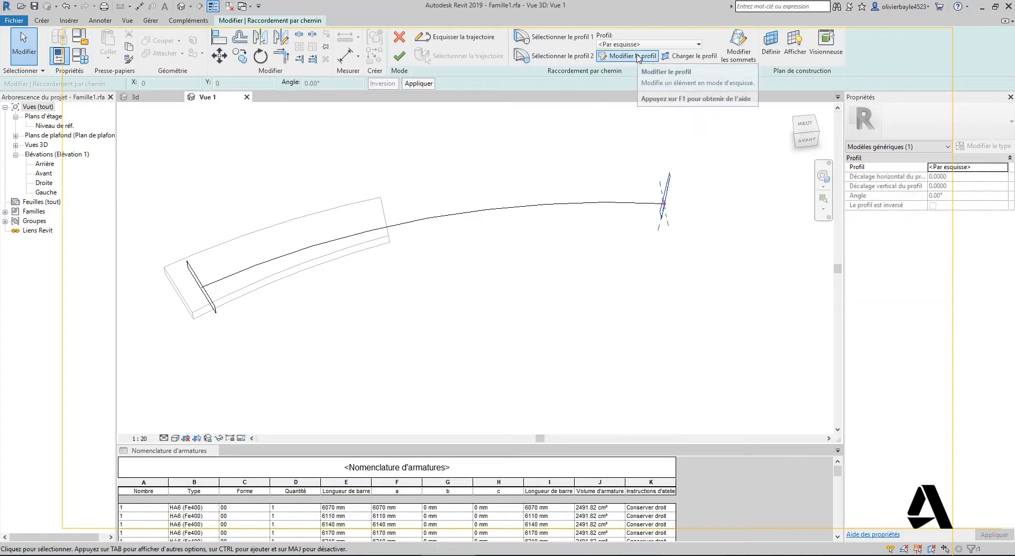
click(632, 56)
shift+middle_drag(681, 293, 180, 160)
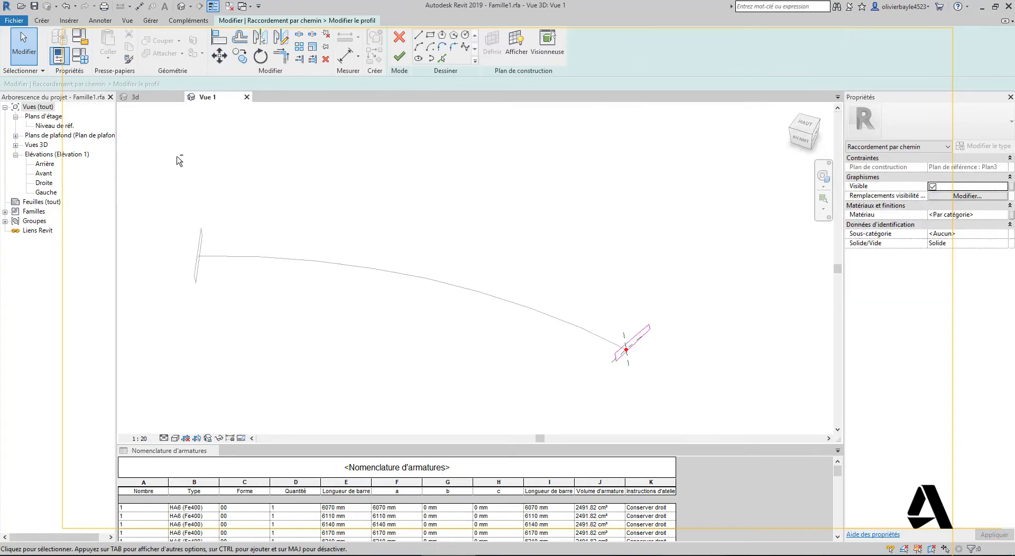
double_click(49, 184)
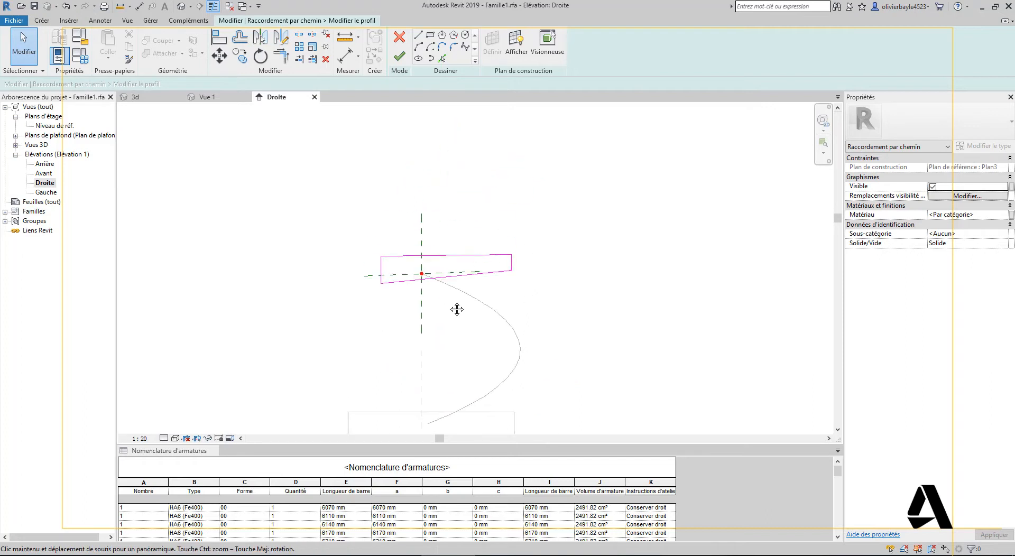
scroll(395, 267, up, 3)
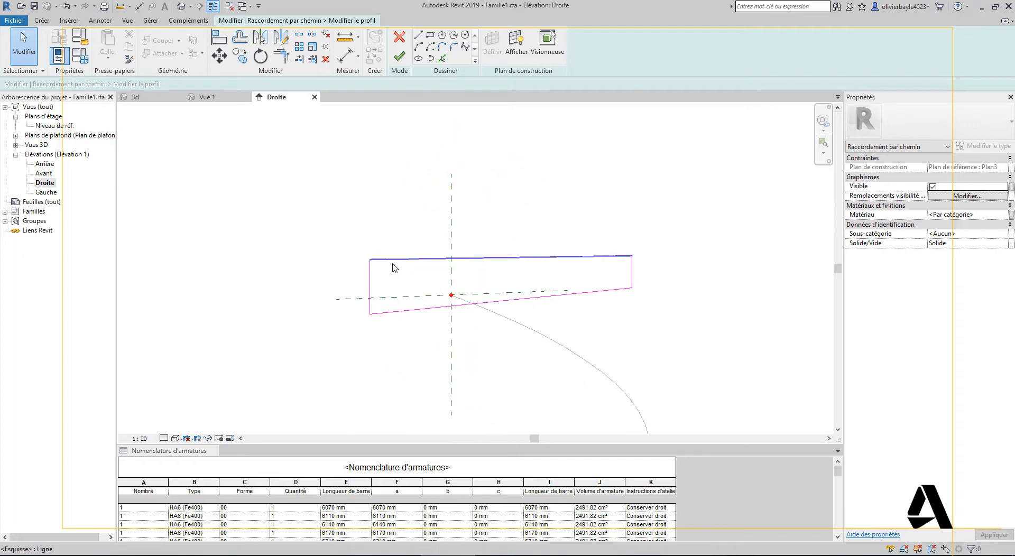
Raise the upper corner at the short-sided end of profile 2, stretching the top edge and vertical edge together
click(633, 270)
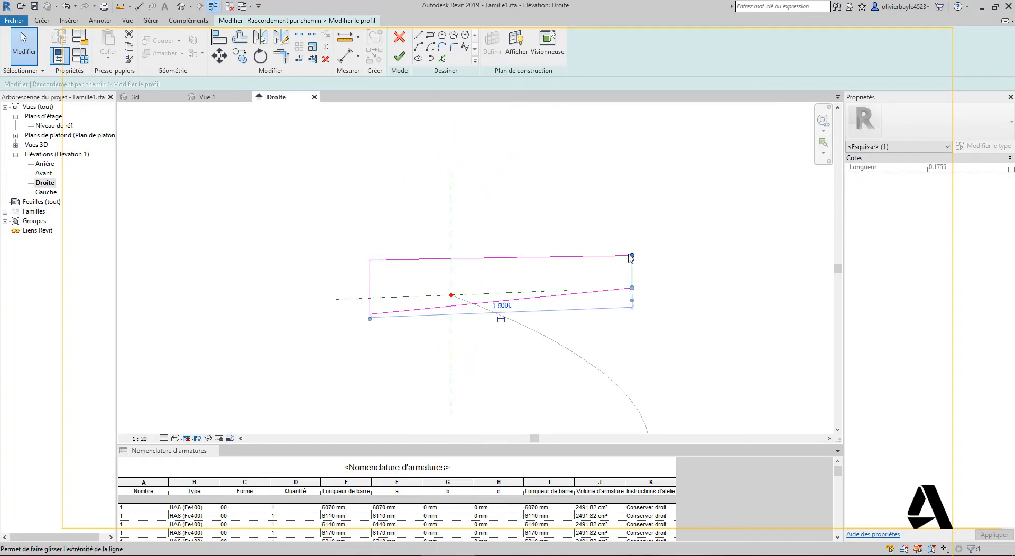
ctrl+click(625, 256)
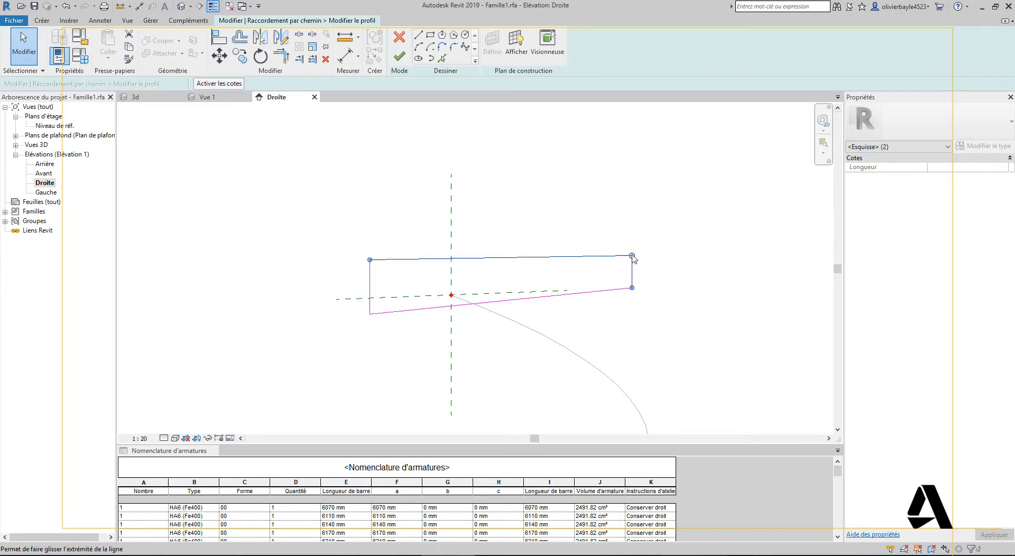
drag(633, 259, 632, 233)
click(709, 312)
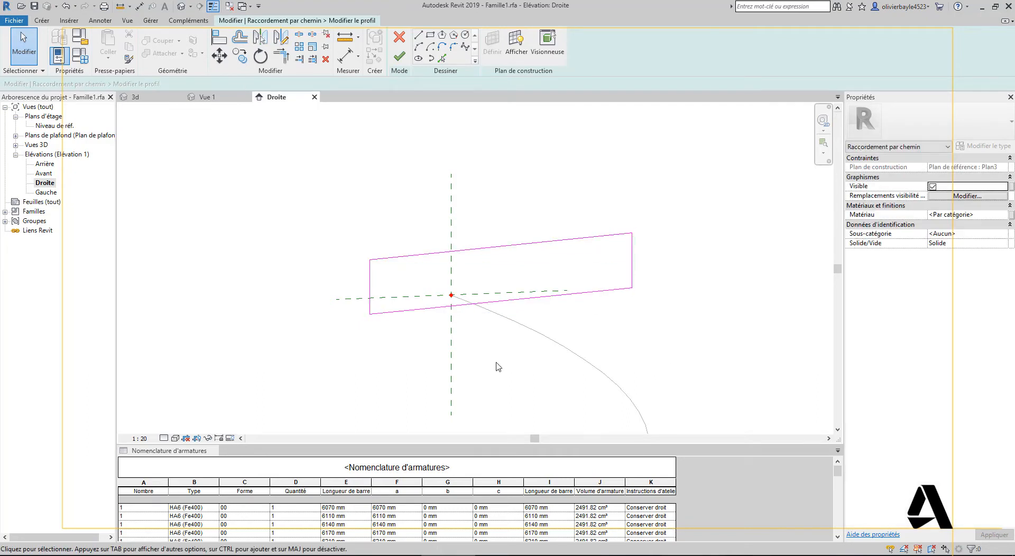
Lower the opposite upper corner of profile 2 along its vertical edge to about half that side's height
click(373, 273)
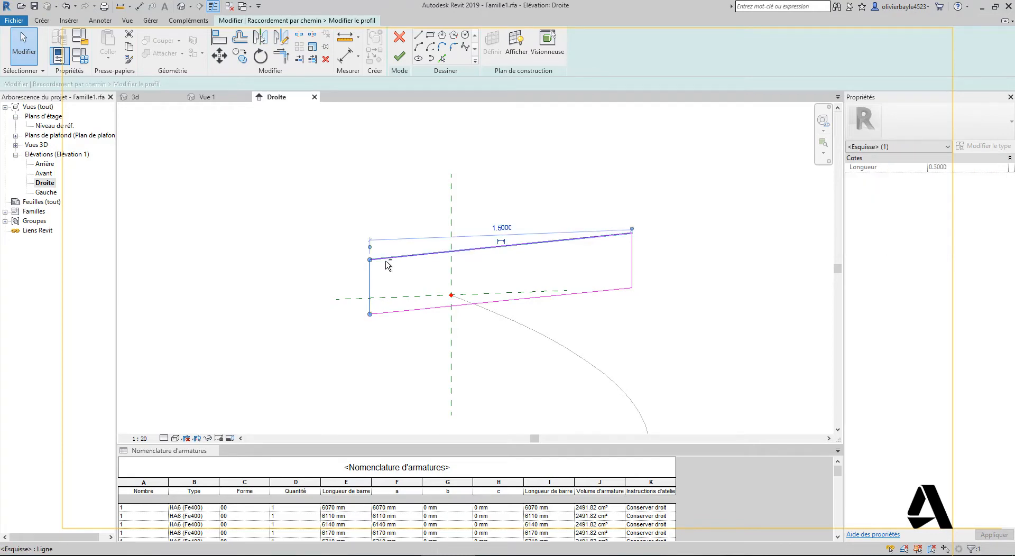
ctrl+click(386, 259)
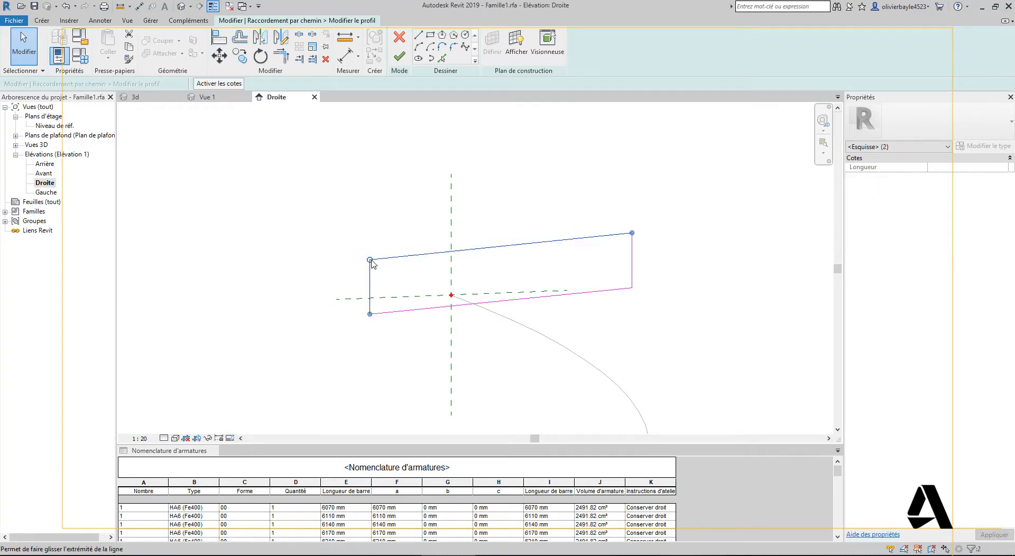
mouse_move(370, 260)
mouse_down()
mouse_move(370, 294)
mouse_move(369, 273)
mouse_move(370, 286)
mouse_up()
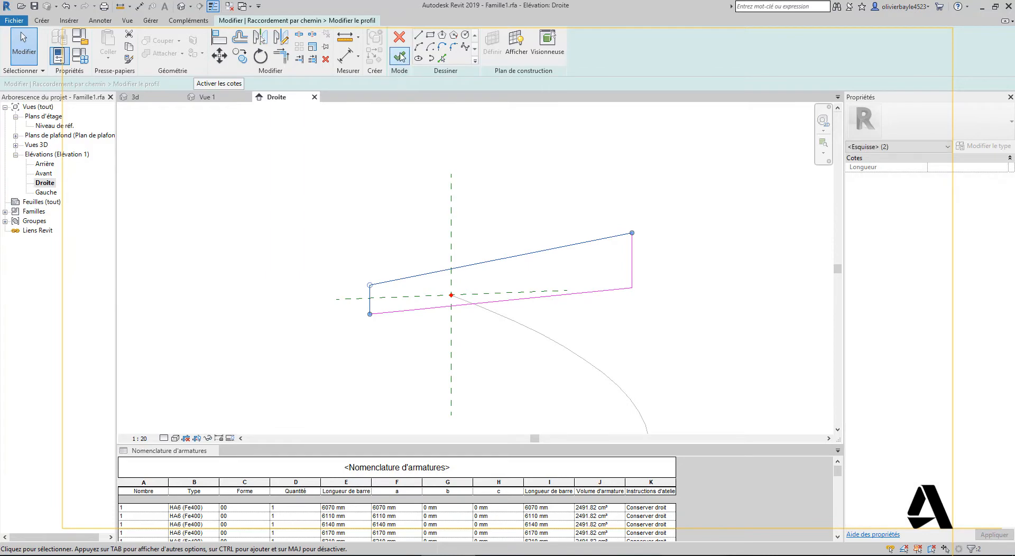
Finish the profile and swept blend, then load the family into the Armature project, replacing the existing version and its parameter values
click(400, 57)
click(399, 55)
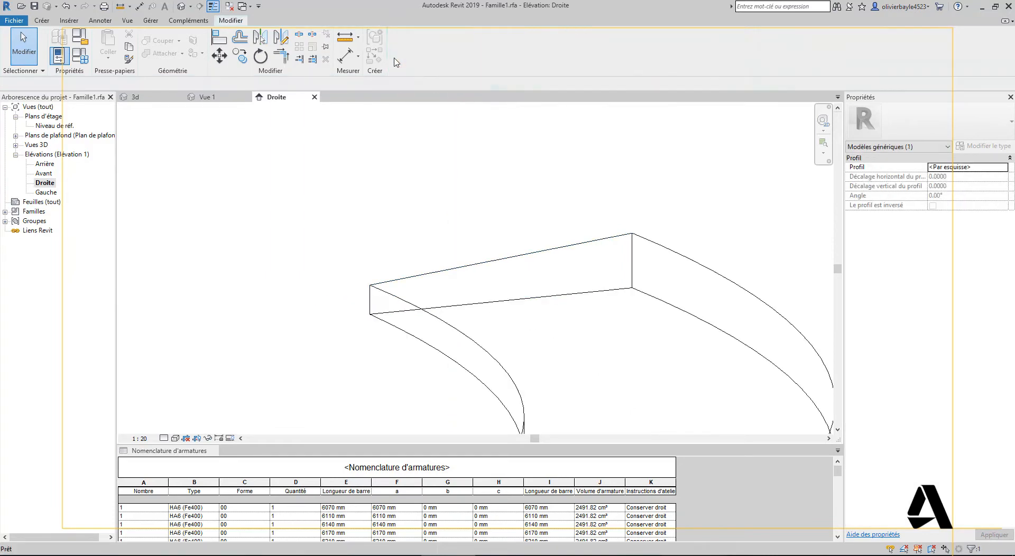
scroll(401, 229, down, 2)
scroll(401, 227, down, 2)
middle_drag(408, 307, 445, 303)
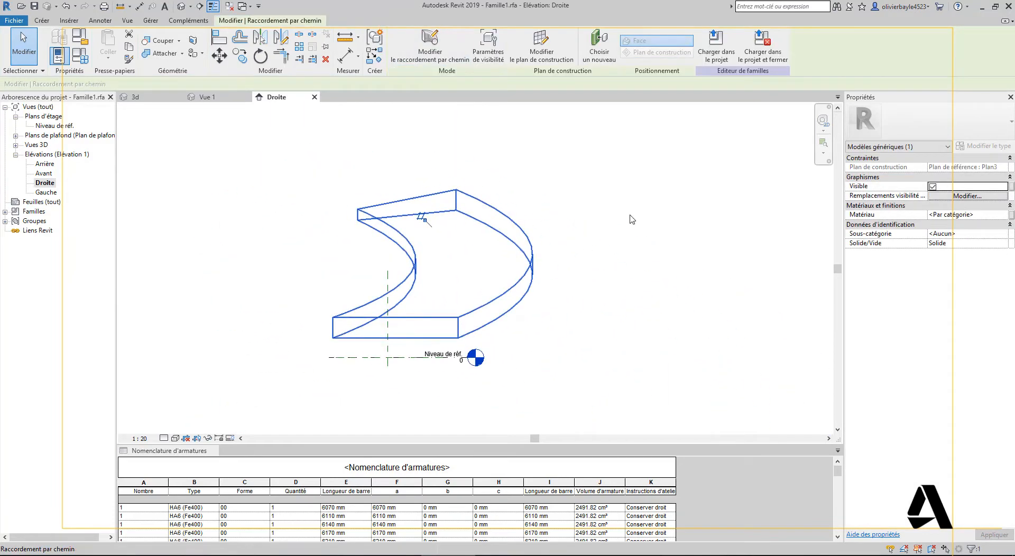
click(718, 52)
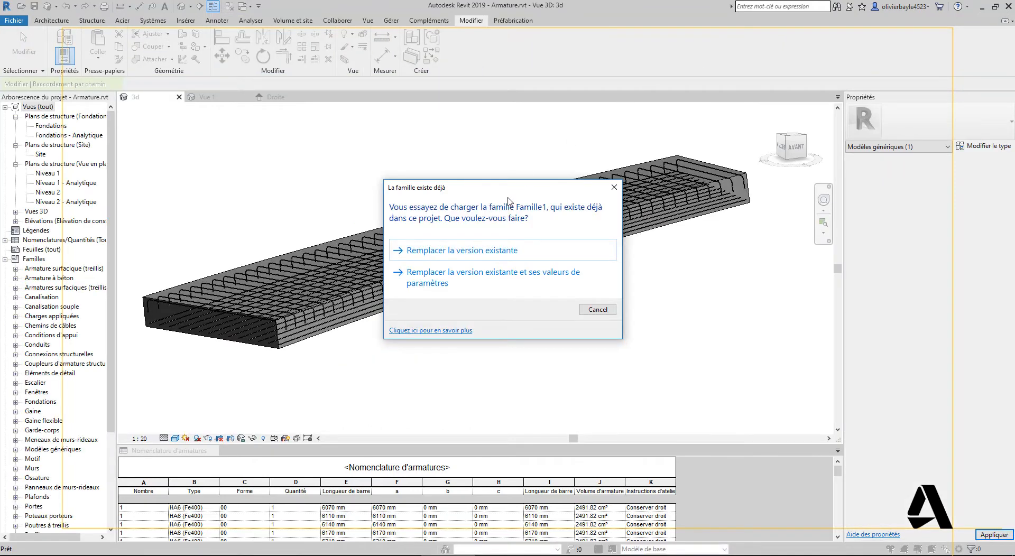
click(491, 292)
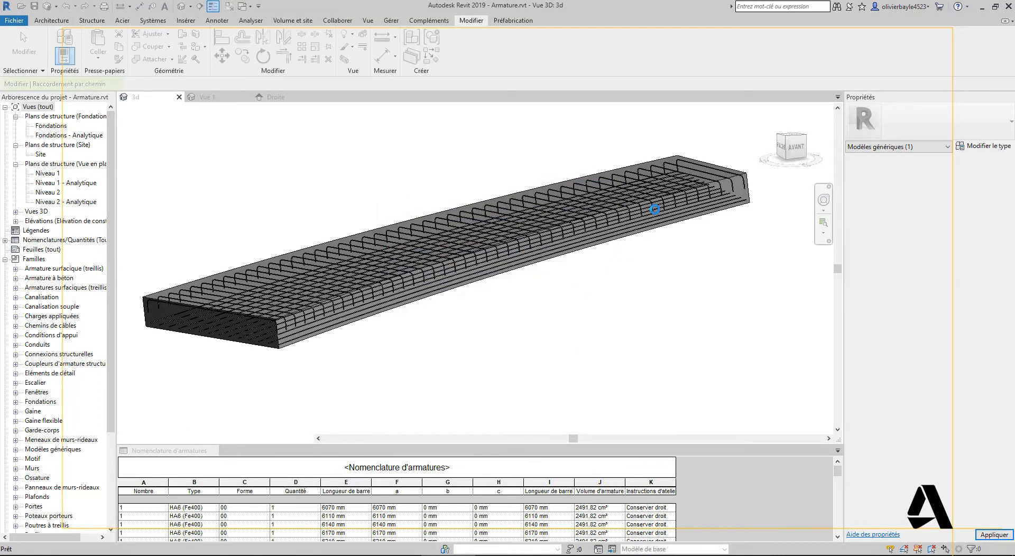
Examine how the rebar sets follow the reshaped slab along its length and at both ends in the 3d view
scroll(414, 334, down, 5)
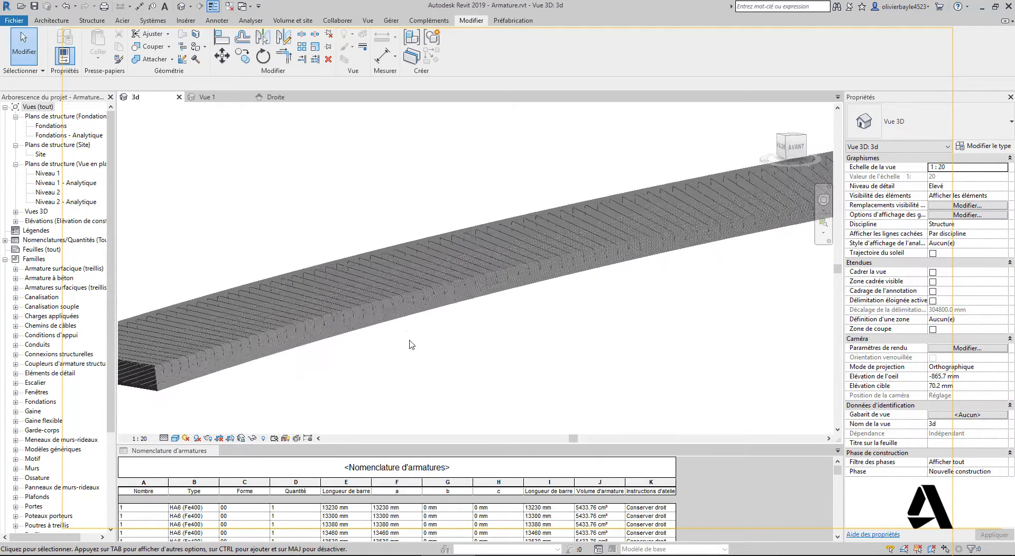
shift+middle_drag(414, 335, 613, 441)
scroll(717, 351, up, 3)
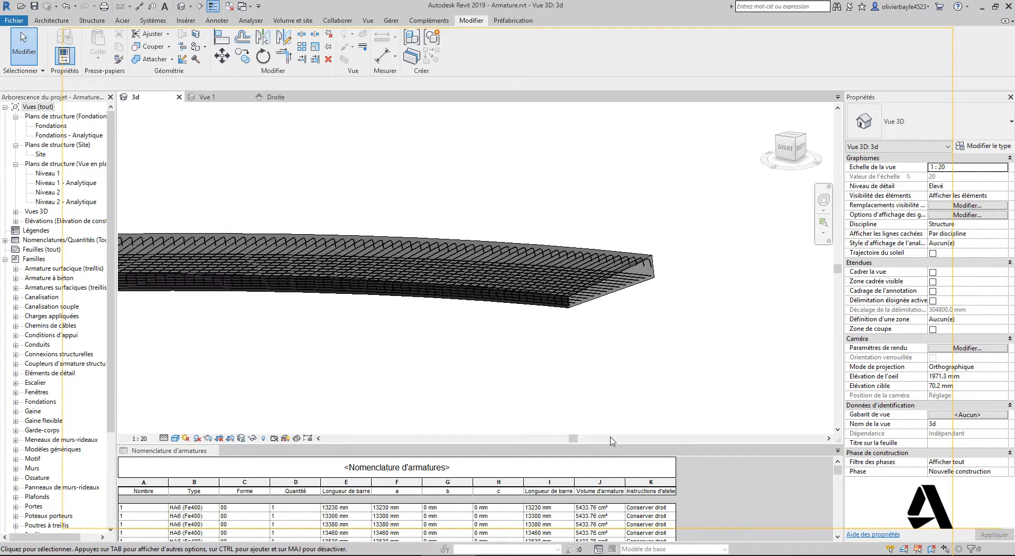
middle_drag(638, 331, 766, 206)
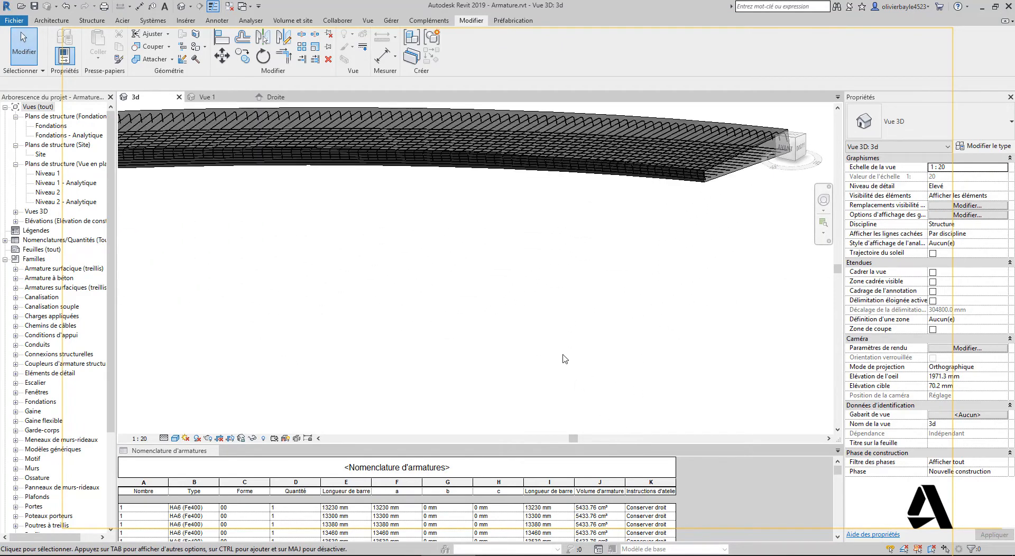
middle_drag(575, 306, 700, 386)
scroll(700, 386, down, 2)
shift+middle_drag(453, 302, 492, 336)
scroll(354, 309, up, 3)
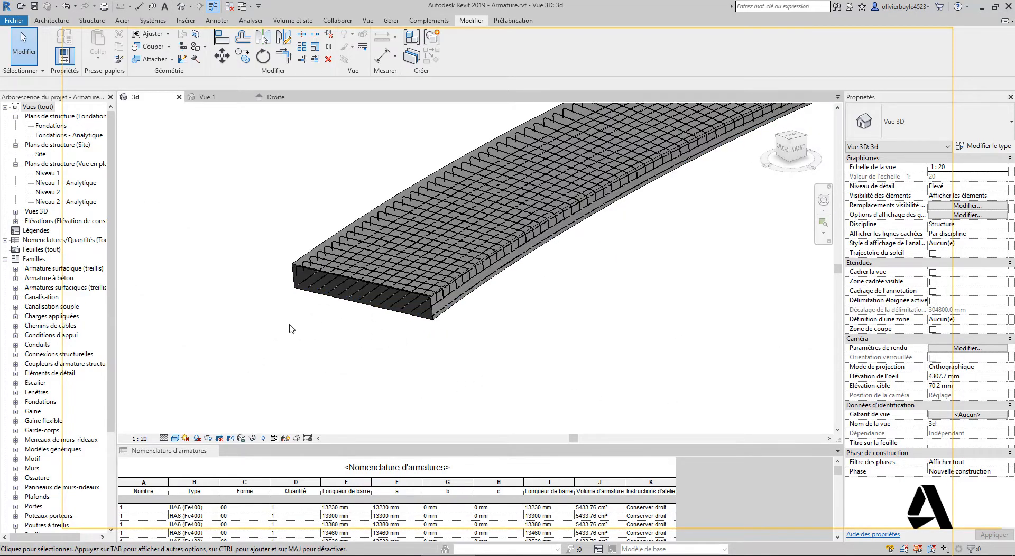
scroll(241, 390, up, 3)
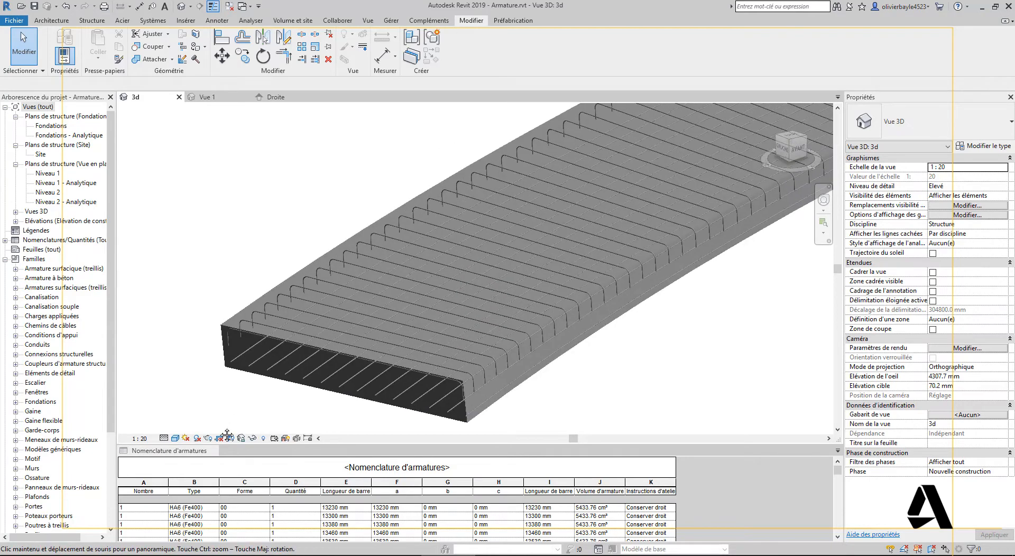
Check the Instructions d'atelier options of the hooked transverse rebar set and keep Conserver droit
click(268, 327)
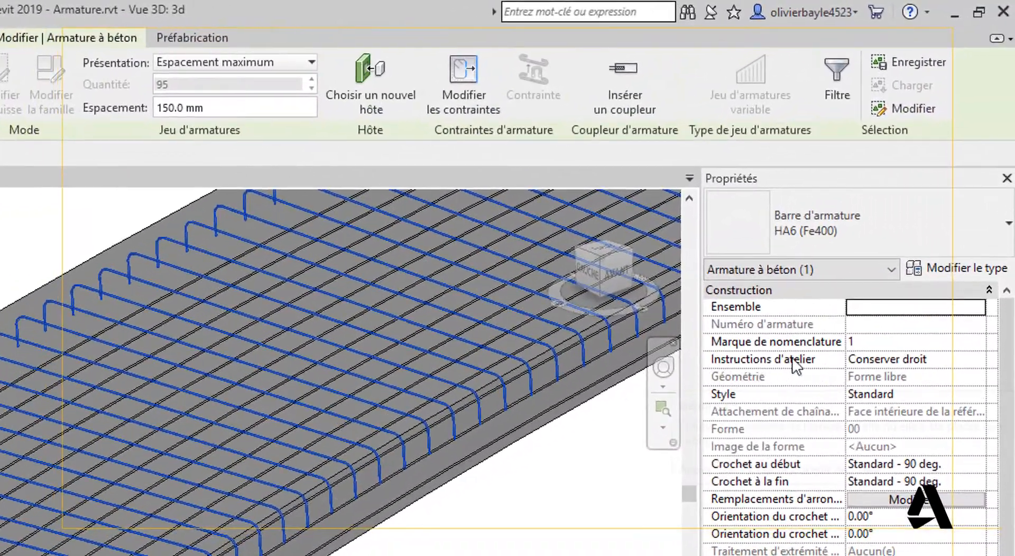
mouse_move(838, 365)
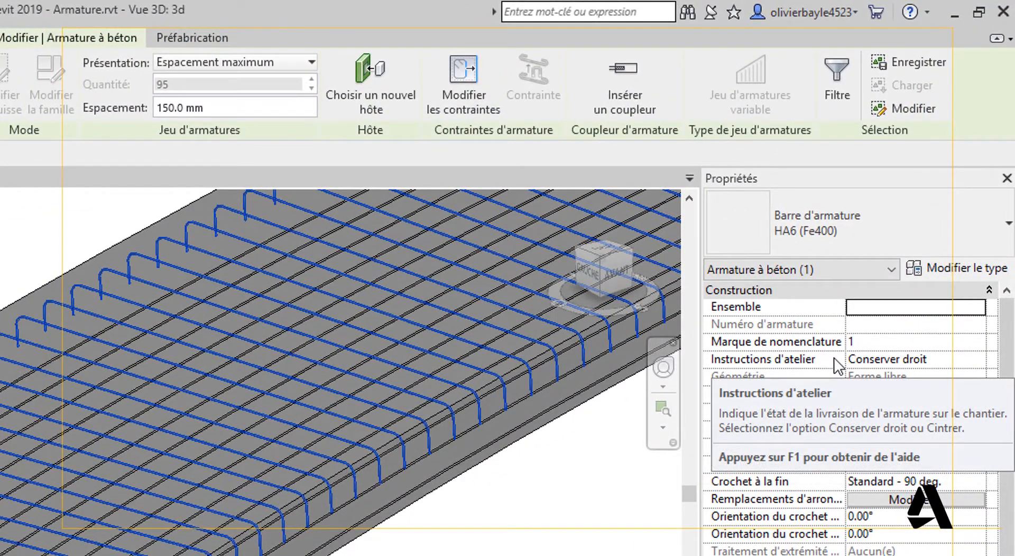
click(982, 362)
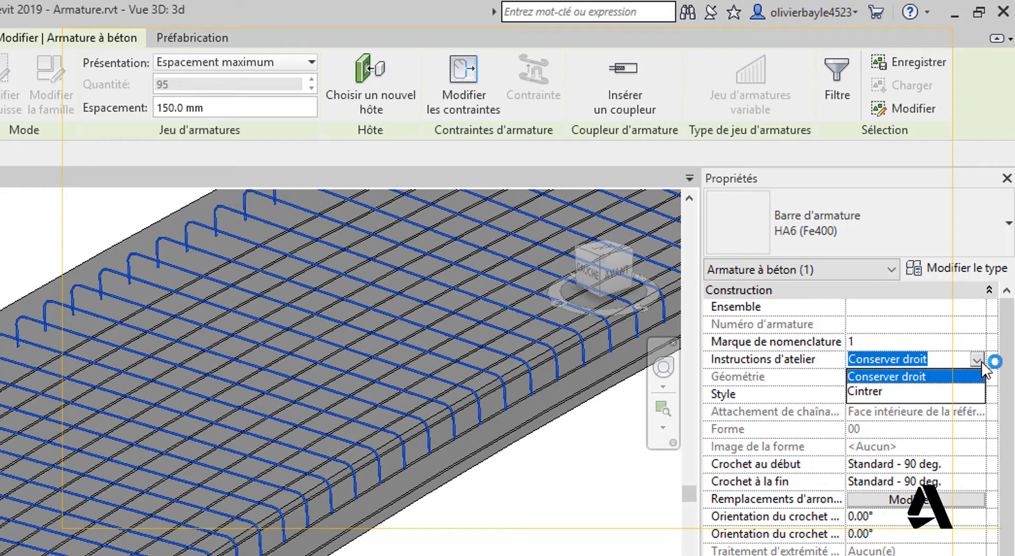
click(922, 384)
key(Escape)
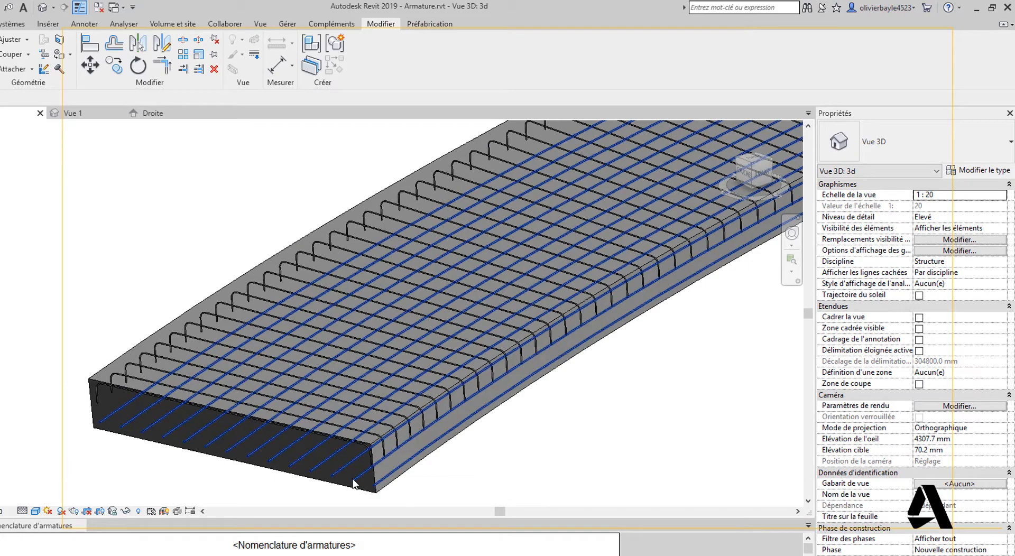
Set Instructions d'atelier to Cintrer for the longitudinal rebar set
click(353, 484)
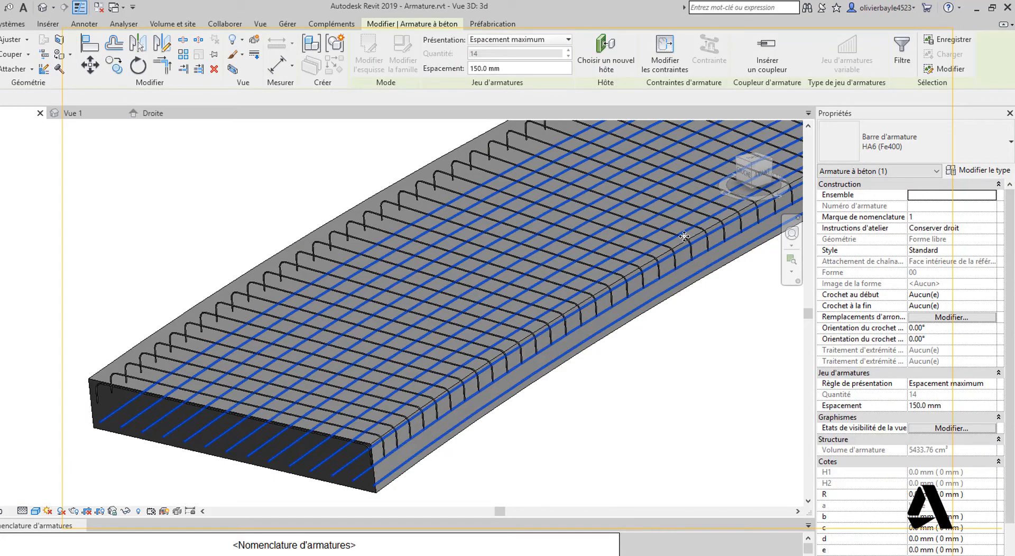
click(993, 228)
click(920, 249)
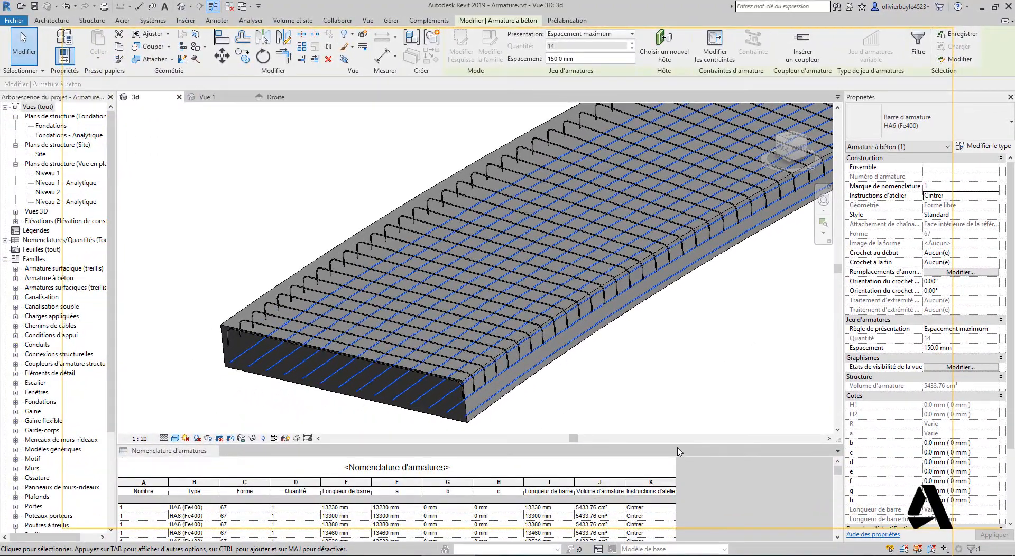
Widen the Instructions d'atelier column in the Nomenclature d'armatures schedule and review the schedule's fields
drag(677, 445, 678, 189)
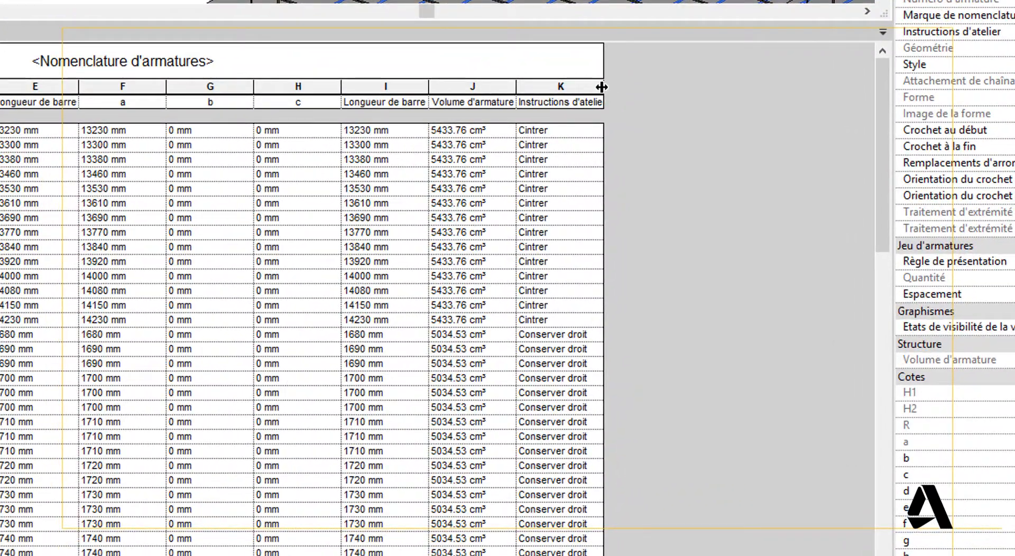
drag(602, 86, 752, 87)
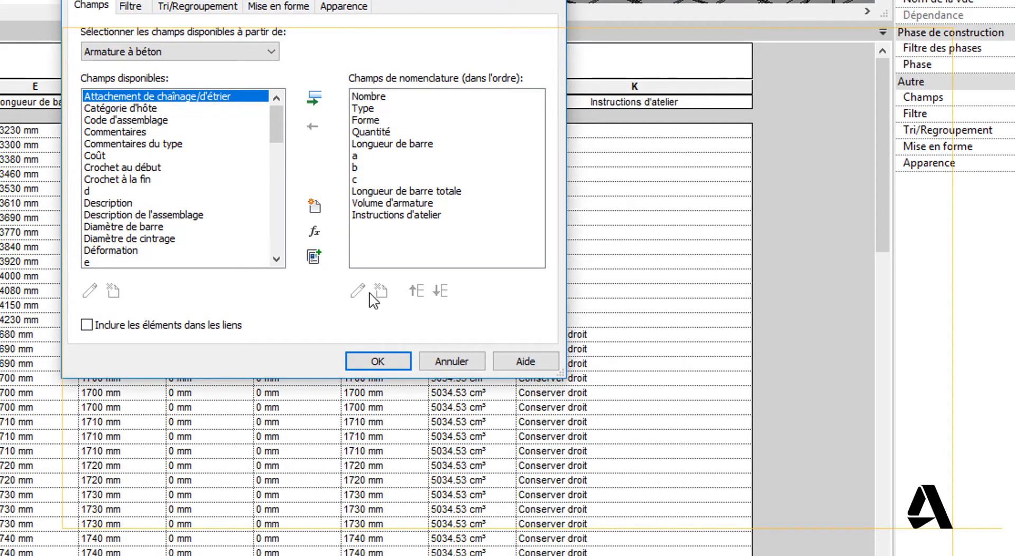
click(377, 361)
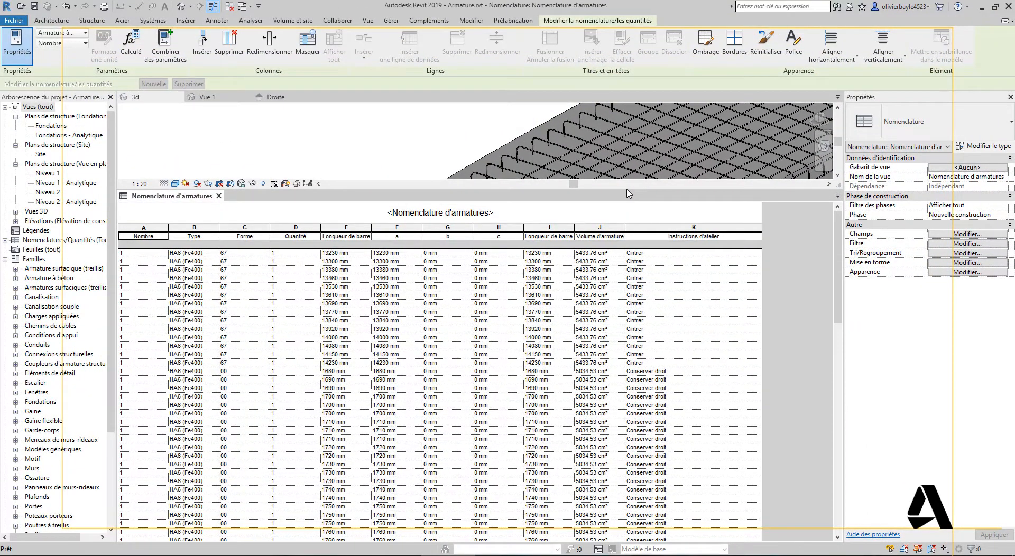
drag(627, 191, 628, 454)
Save the 3d view's current orientation and lock the view
click(415, 303)
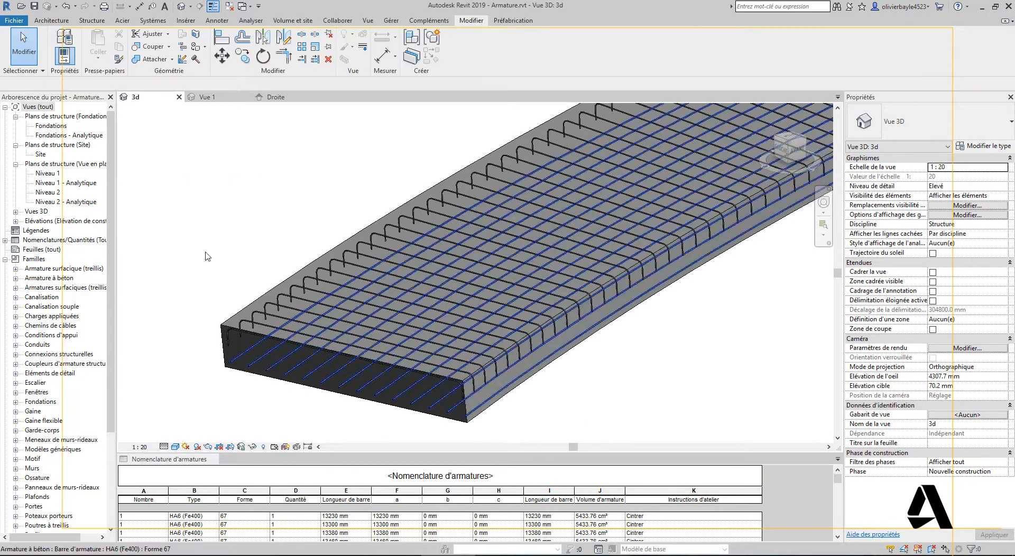
click(241, 448)
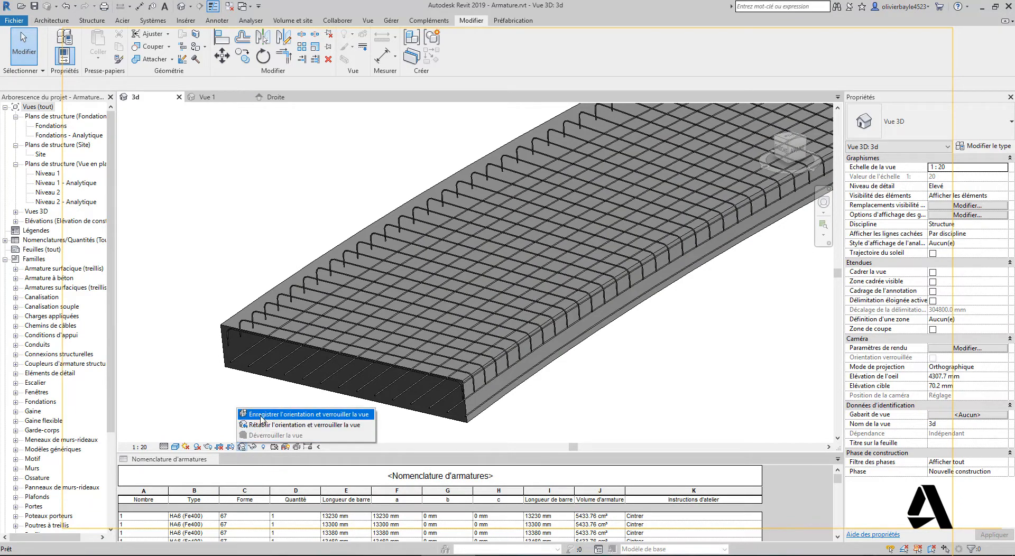
click(261, 416)
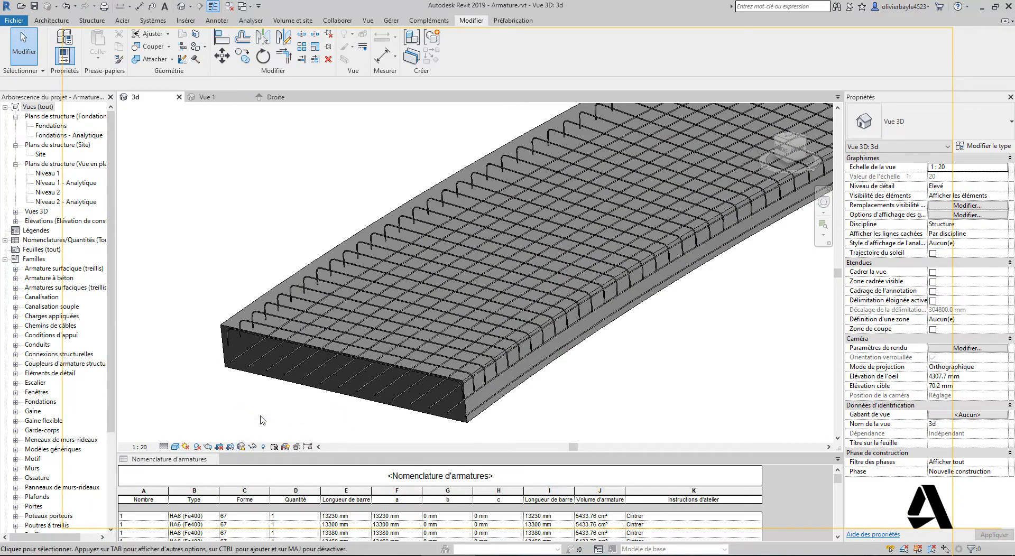
Tag the hooked transverse rebar set by category in the 3D view, with an elbowed free-end leader and the label beside the slab's upper edge
click(217, 20)
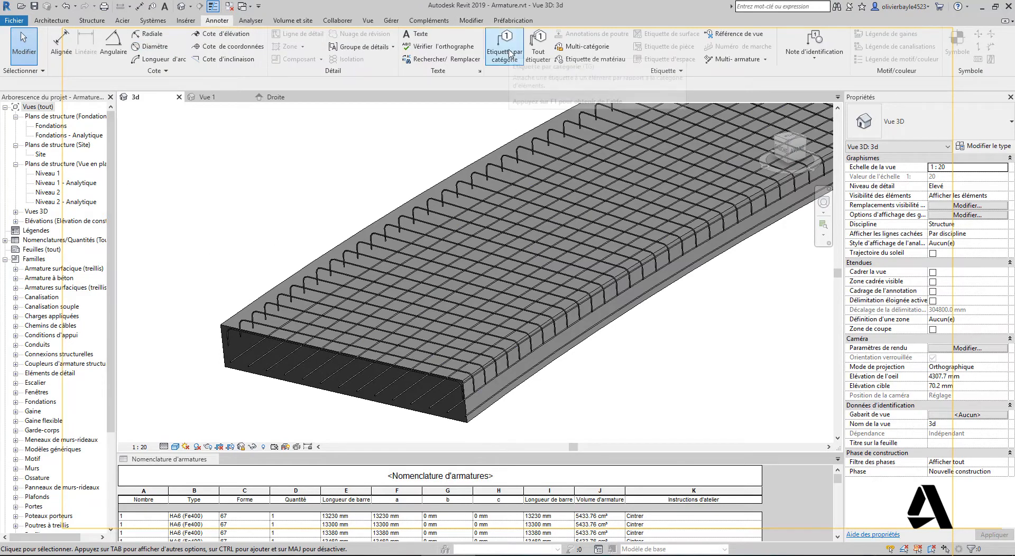
click(505, 48)
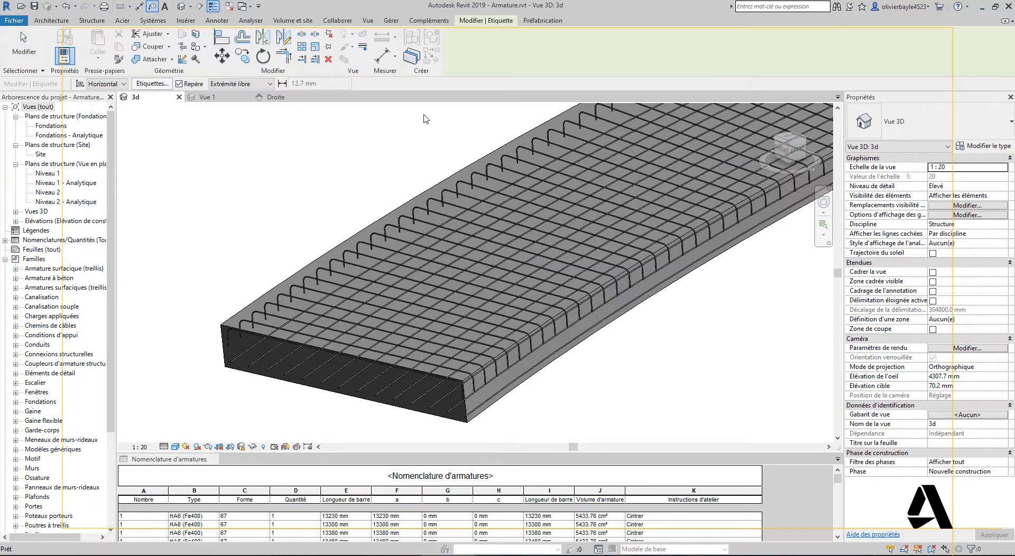
click(264, 327)
click(265, 210)
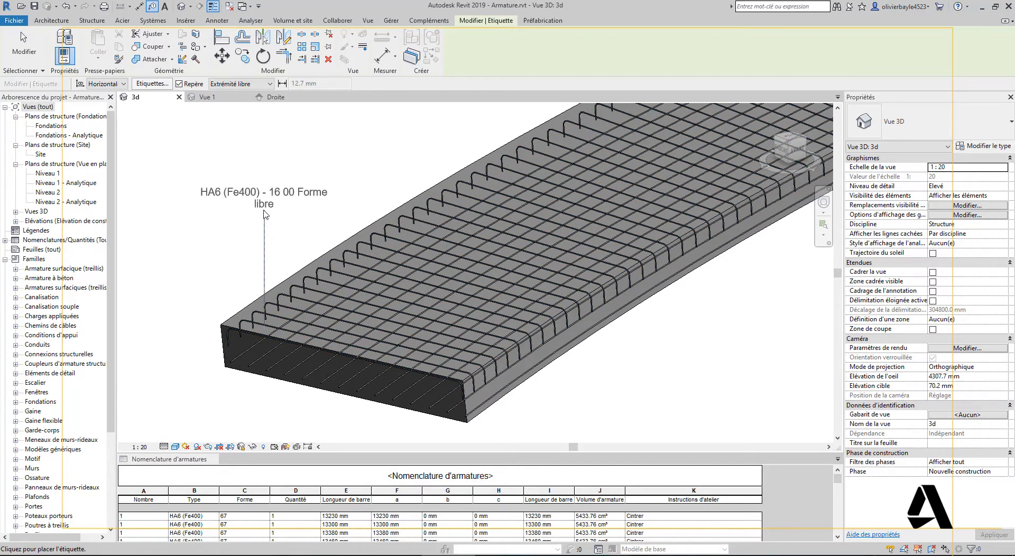
click(193, 217)
Tag the longitudinal rebar set at the slab's end face, placing its label below the slab with an elbowed leader
middle_drag(201, 223, 331, 212)
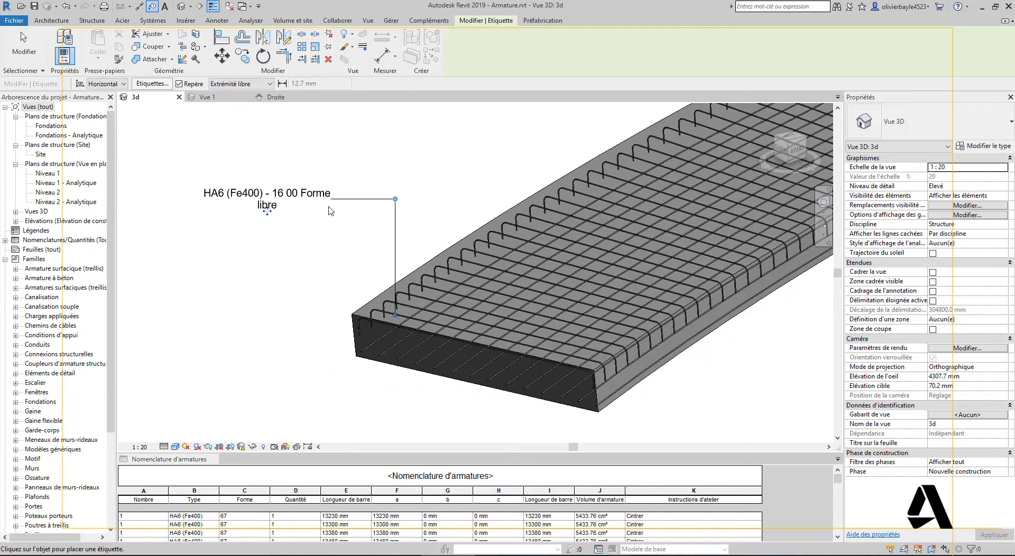
click(406, 357)
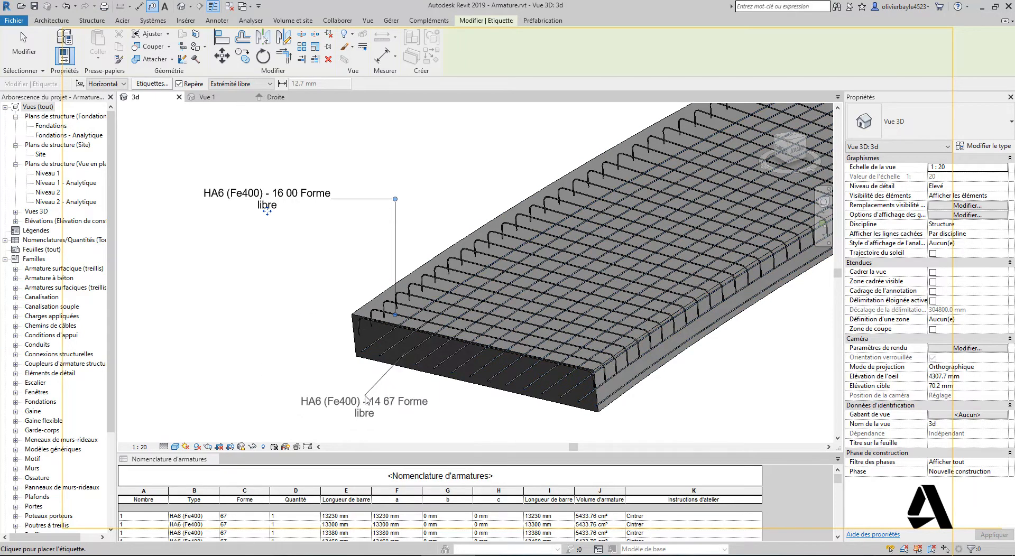
click(365, 395)
click(273, 403)
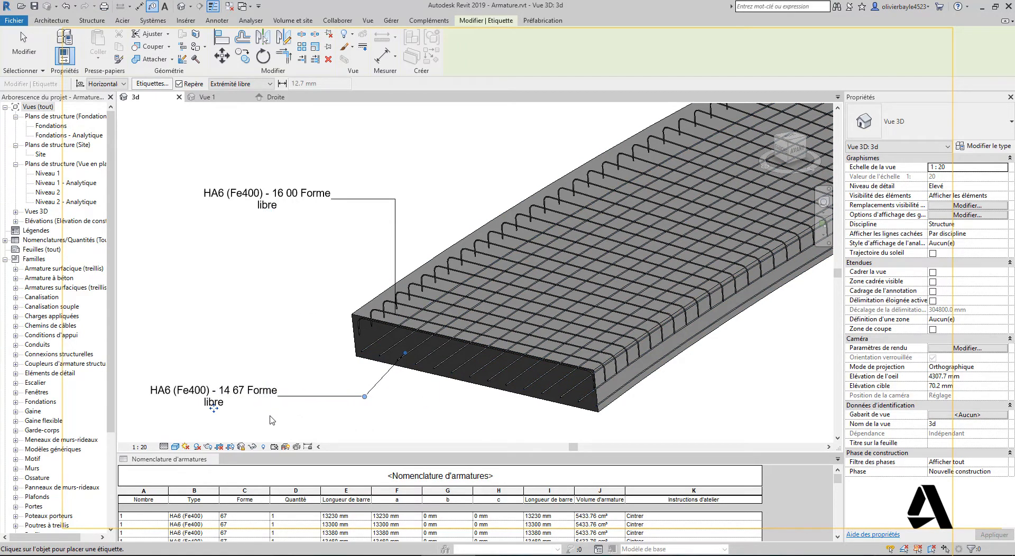
key(Escape)
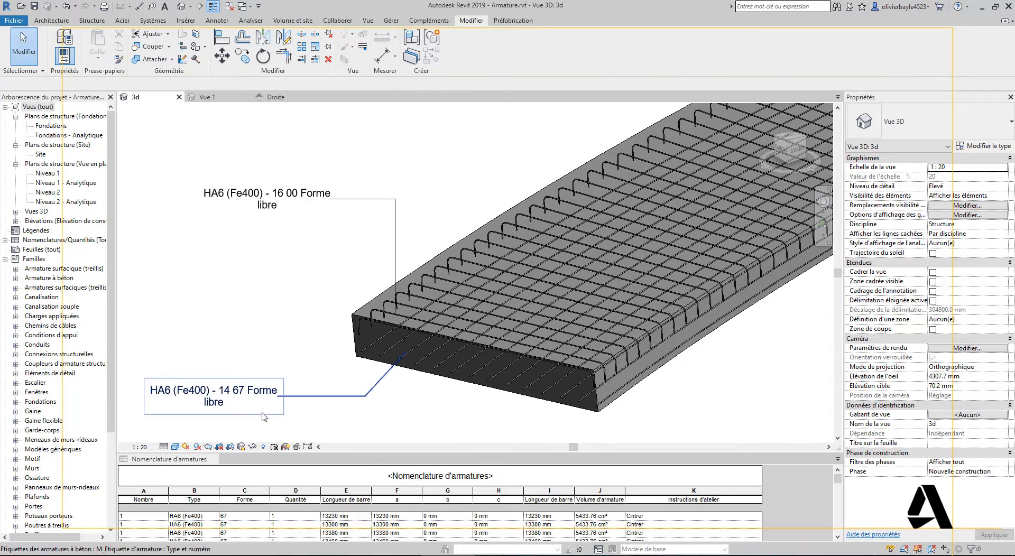
Set Instructions d'atelier to Conserver droit for the longitudinal rebar set
click(392, 358)
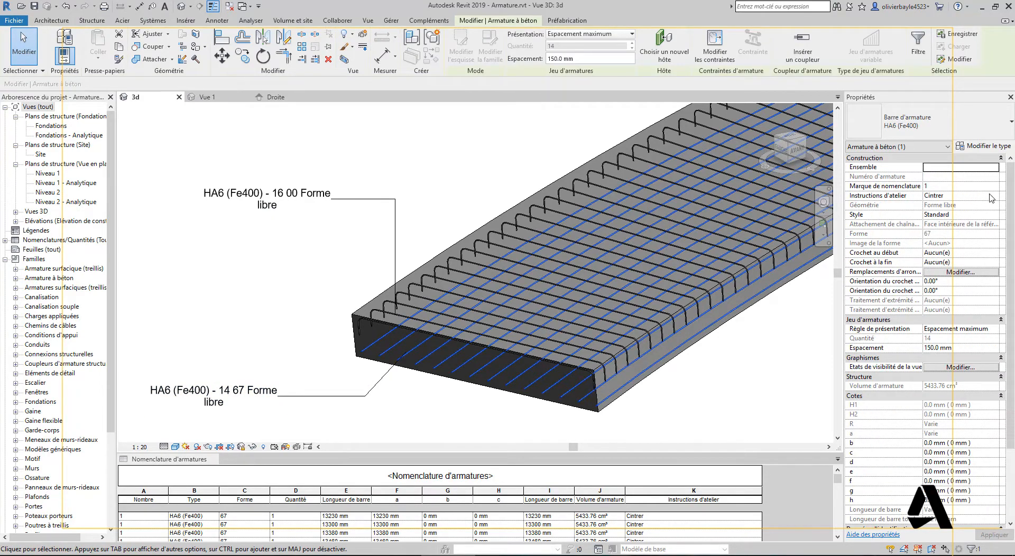
click(995, 195)
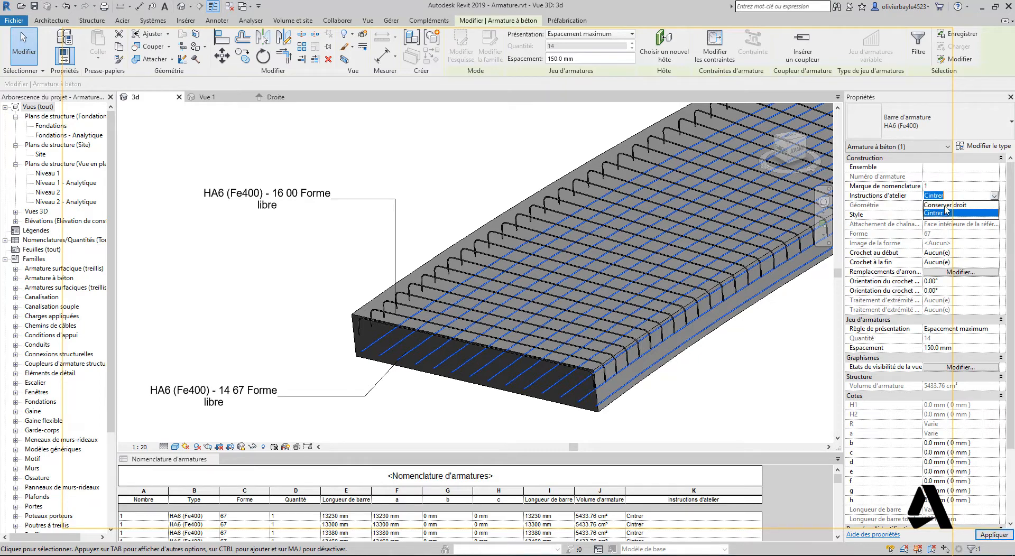
click(947, 205)
click(288, 297)
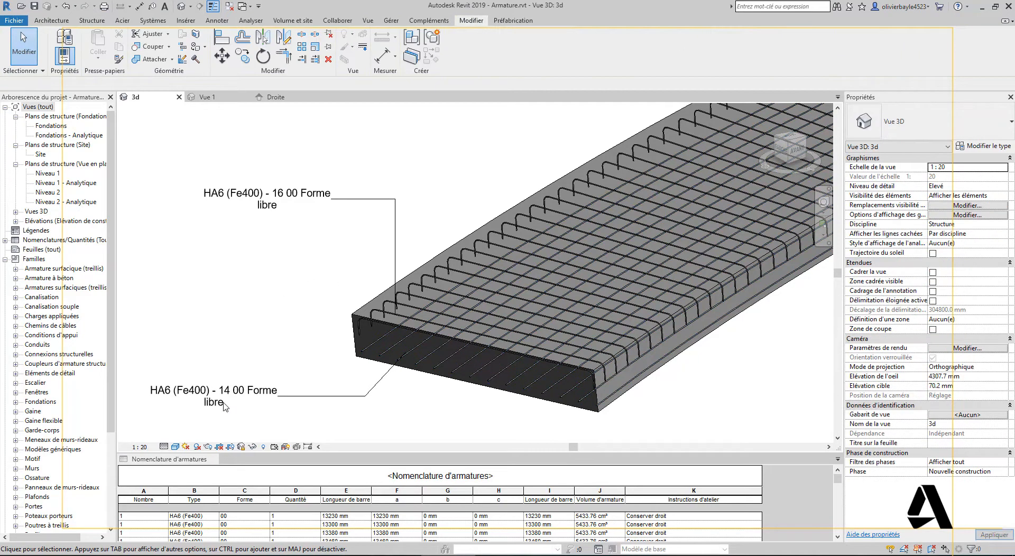